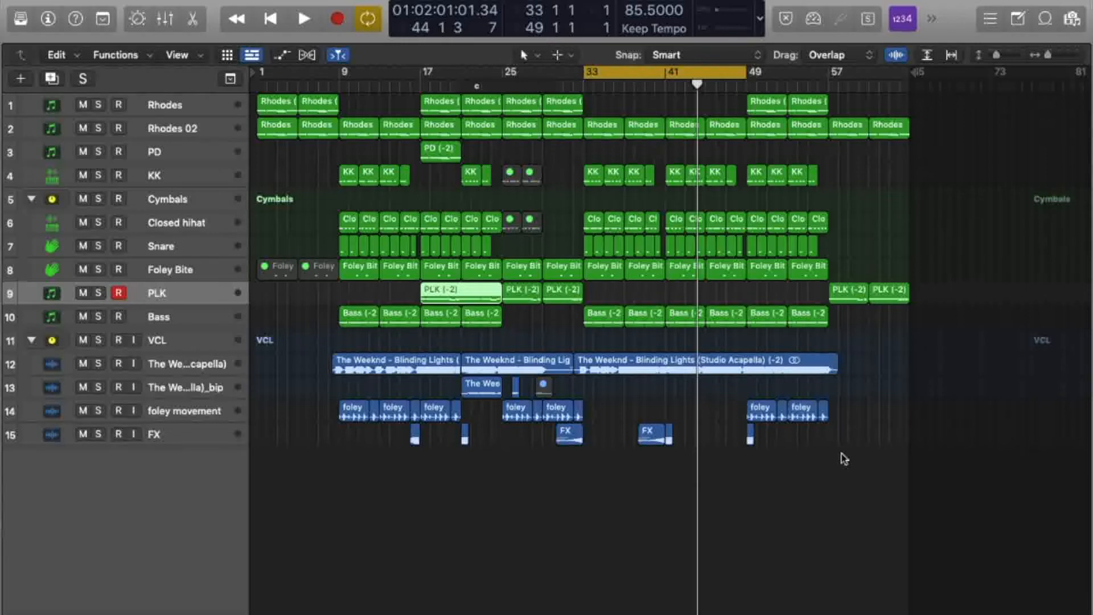
- Inspect the High Cut curve in the FabFilter Pro-Q 3 on the mixer's pre-master output channel, and close the plug-in
key("x")
mouse_move(1002, 245)
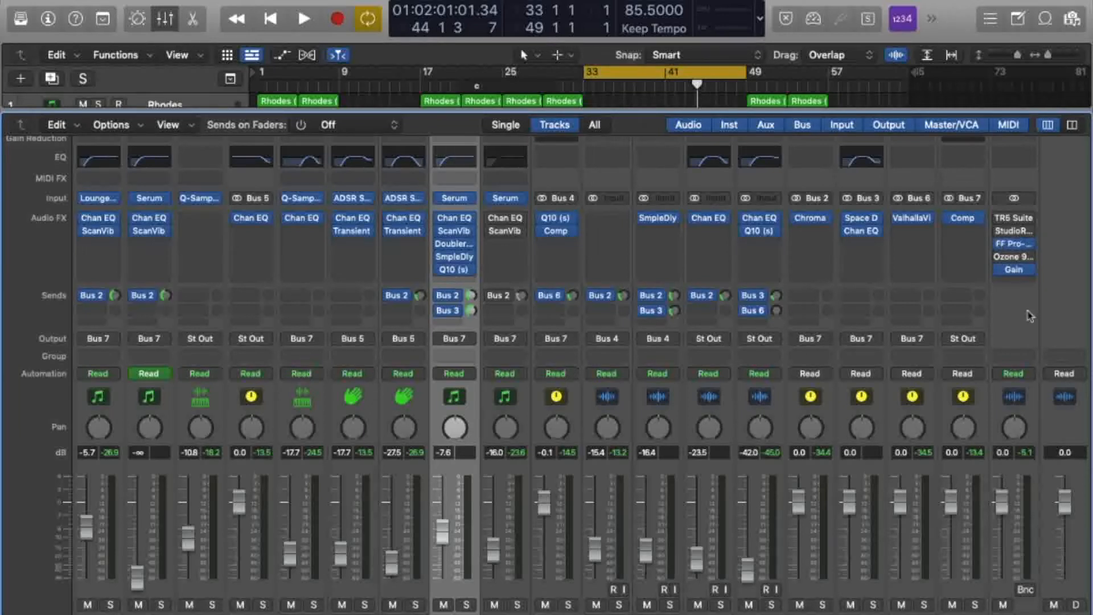
left_click(1017, 247)
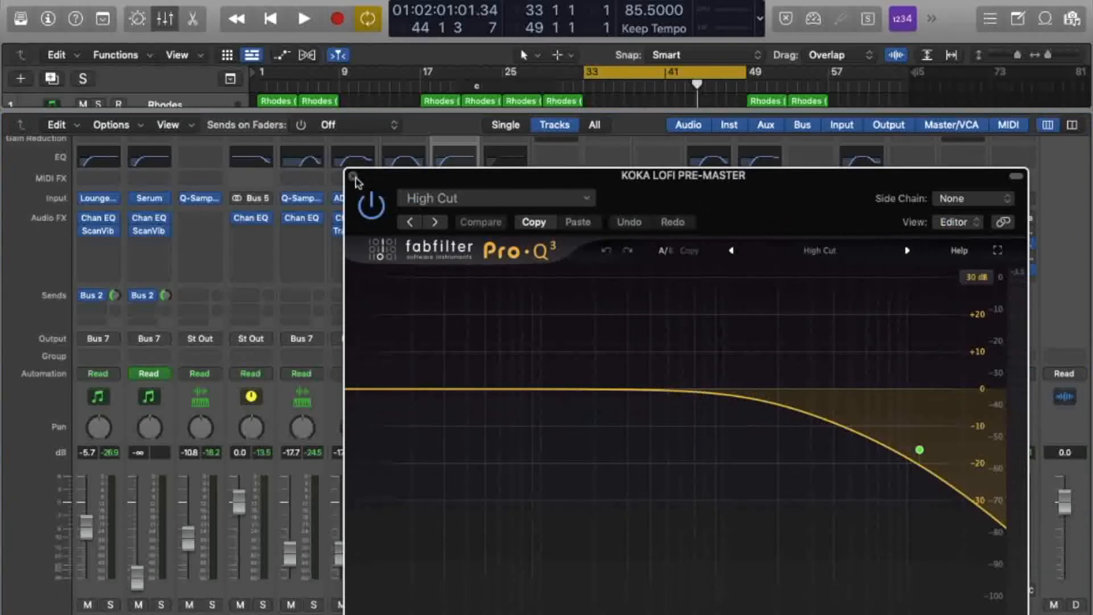
left_click(353, 176)
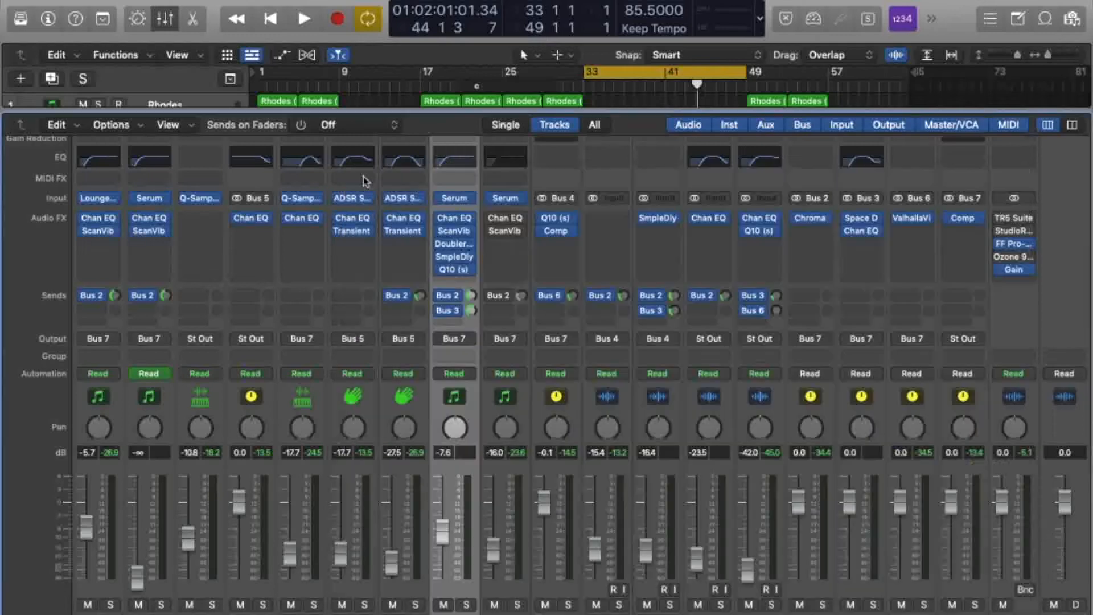
- Set the output channel's Gain plug-in to -3.3 dB and close it
left_click(1014, 270)
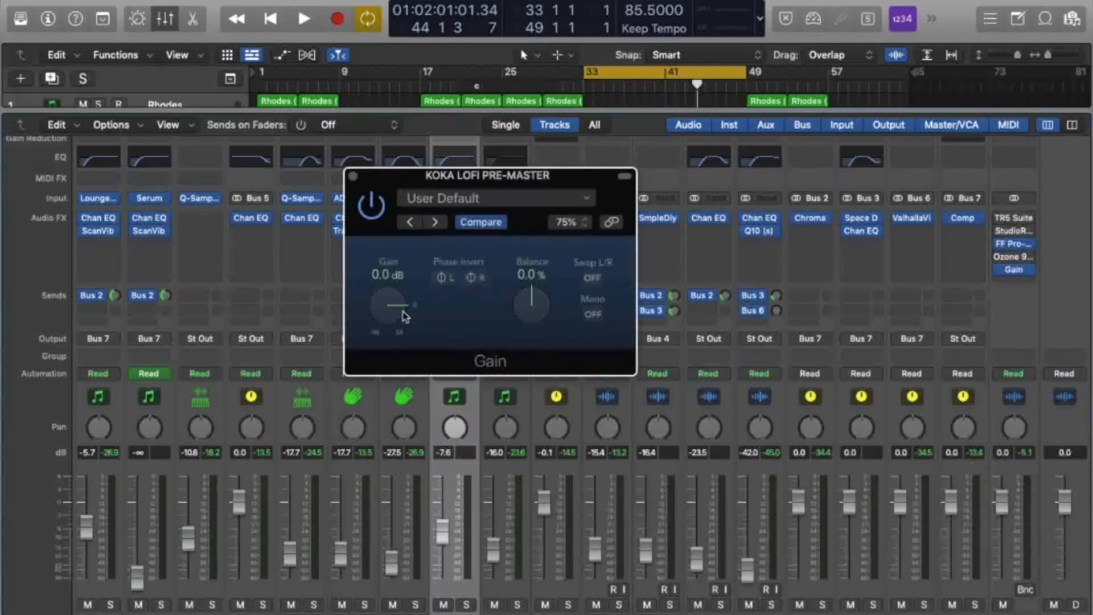
left_click_drag(405, 317, 406, 323)
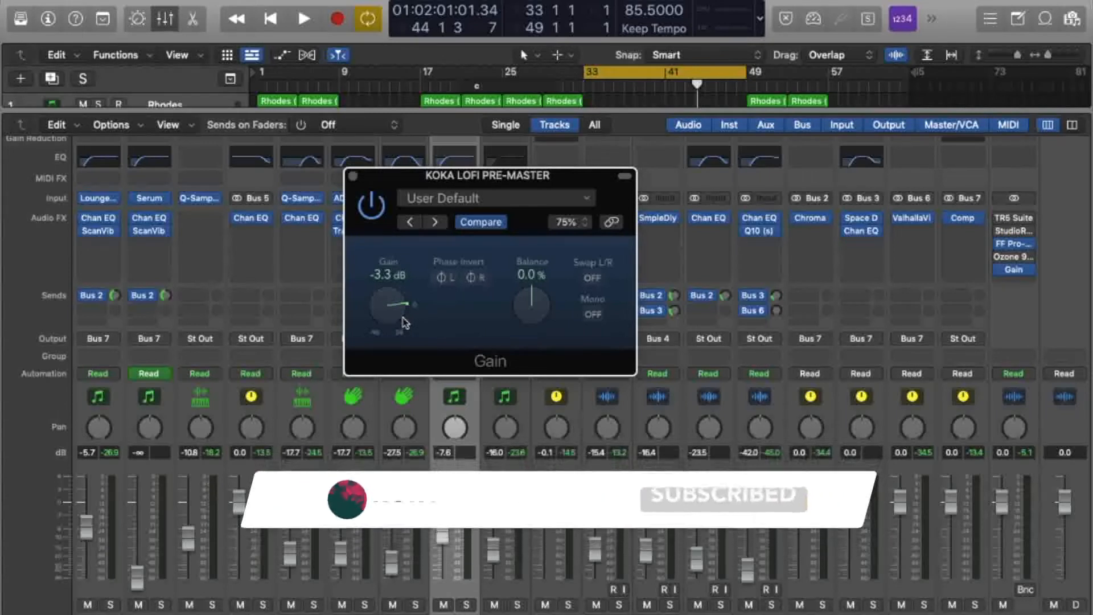
left_click(353, 180)
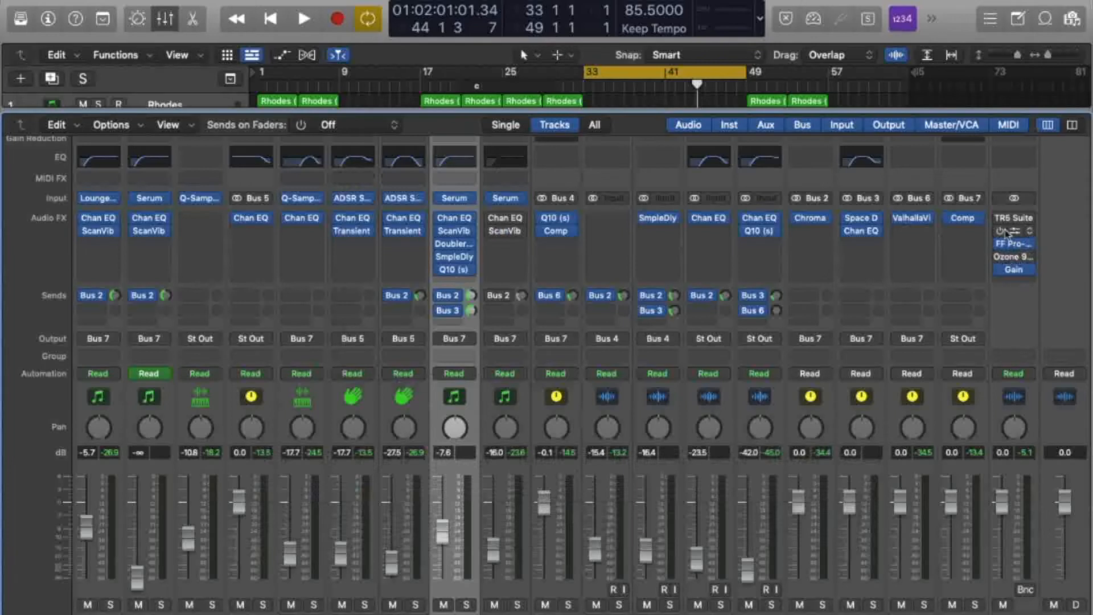
- Review the StudioRack plug-in's KOKA Vinyl 02 chain on the output channel, closing it and hiding the mixer
left_click(1012, 231)
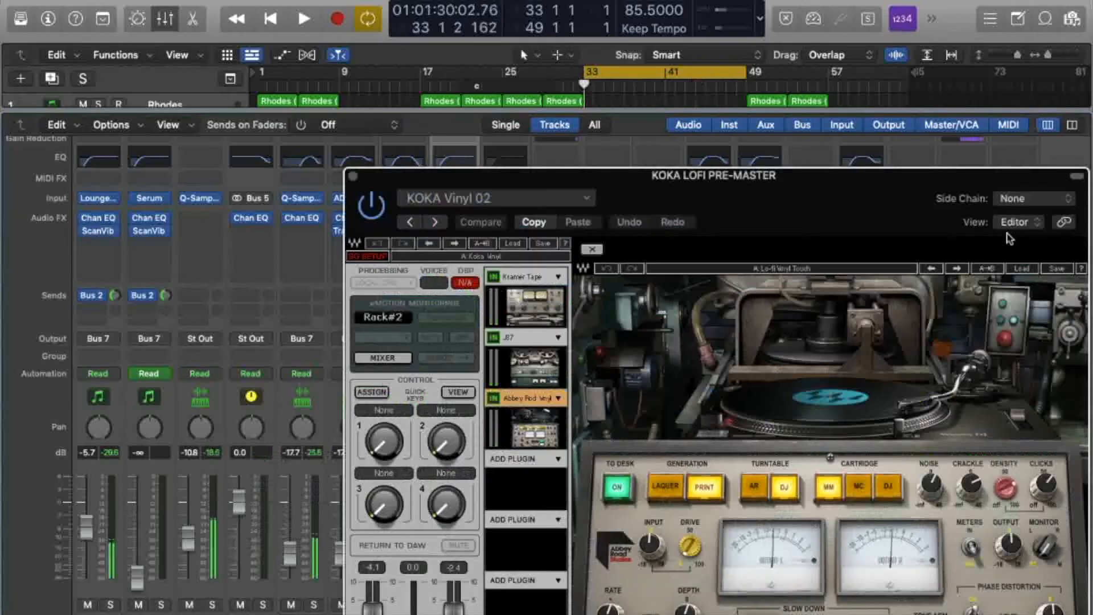
left_click(353, 176)
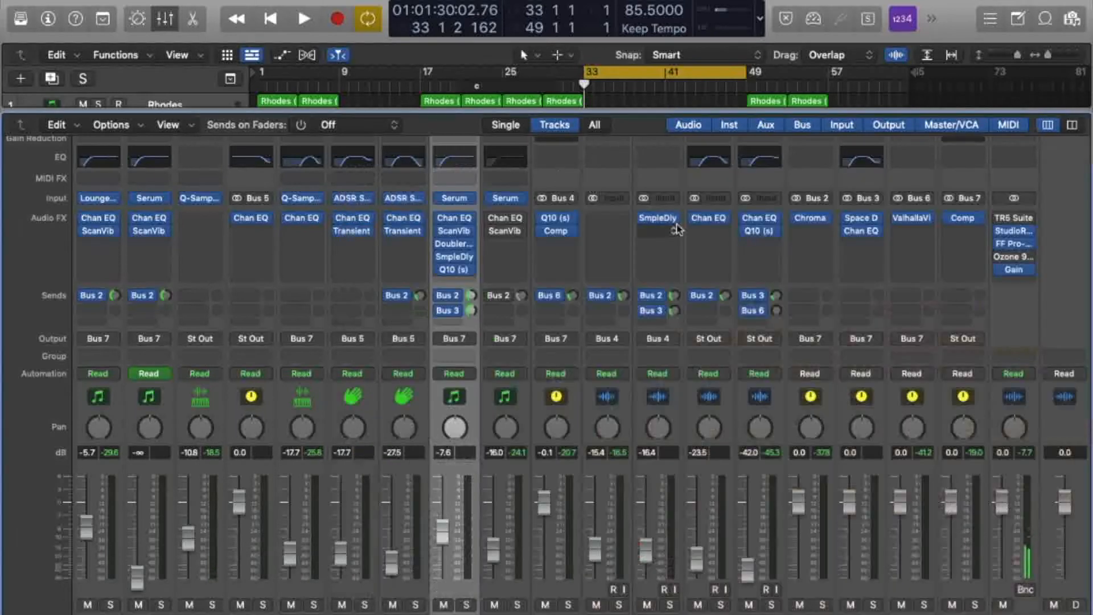
key("x")
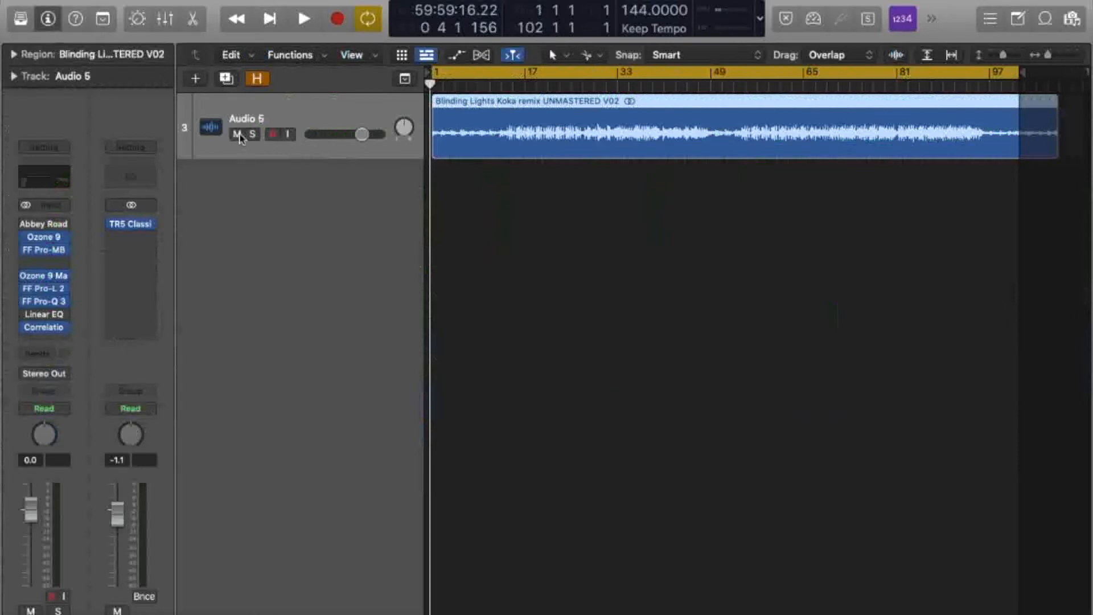
- Set the cycle range in the mastering project to bars 33 through 49
mouse_move(68, 231)
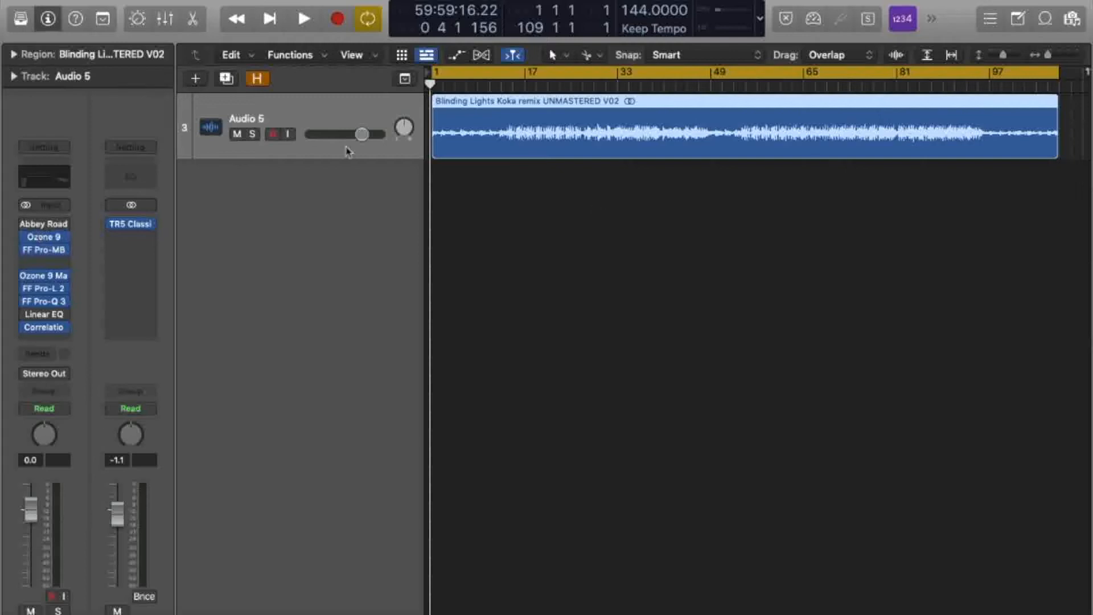
key("c")
left_click_drag(619, 78, 711, 77)
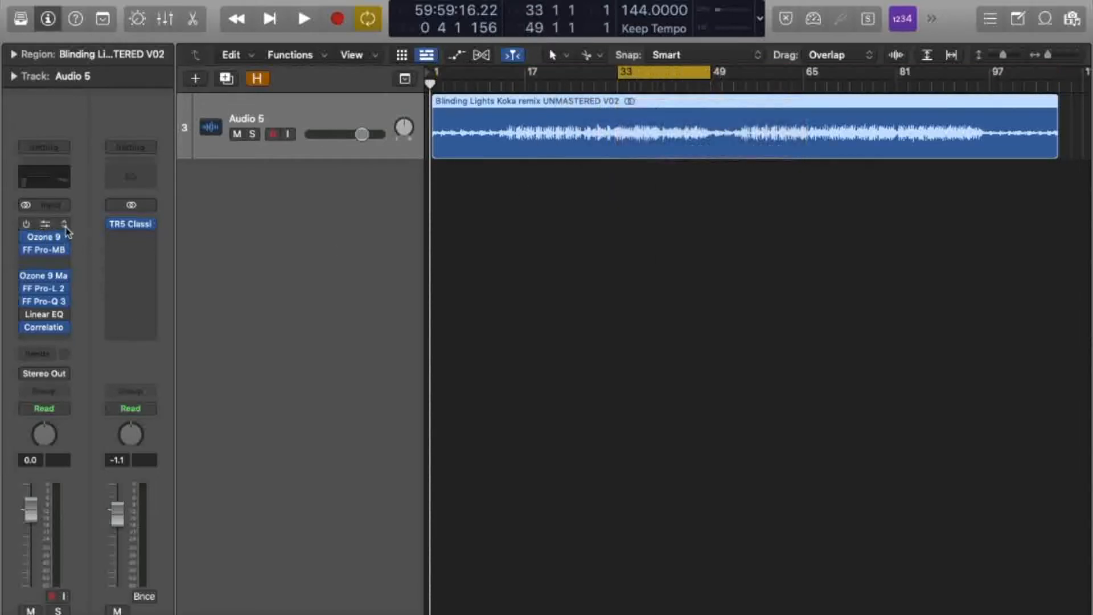
- Remove the Abbey Road Vinyl and Linear EQ plug-ins from the Audio 5 channel
left_click(65, 224)
left_click(127, 245)
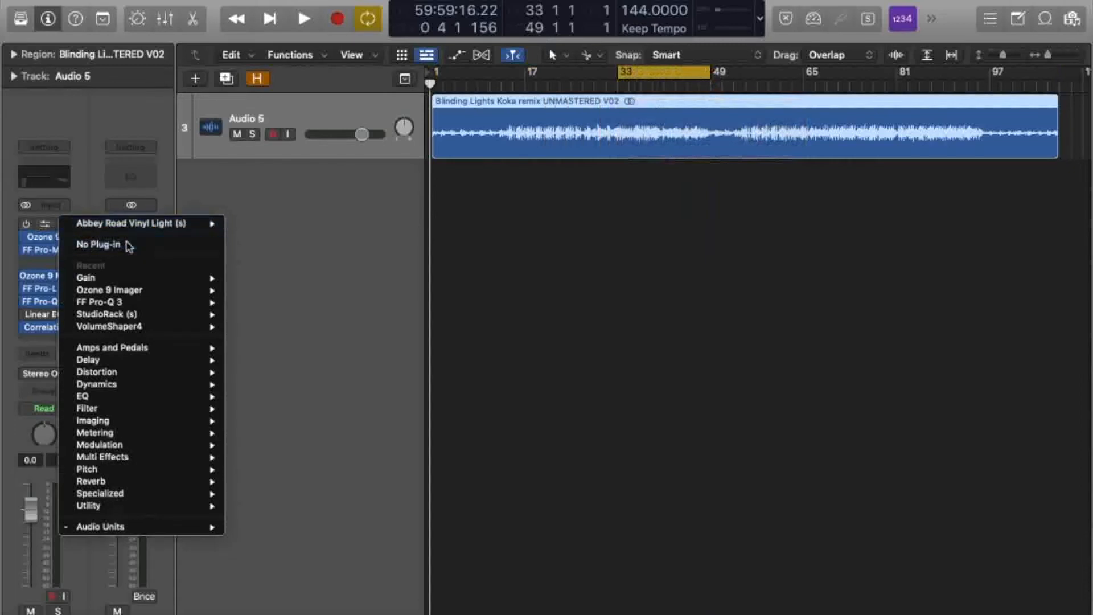
mouse_move(66, 319)
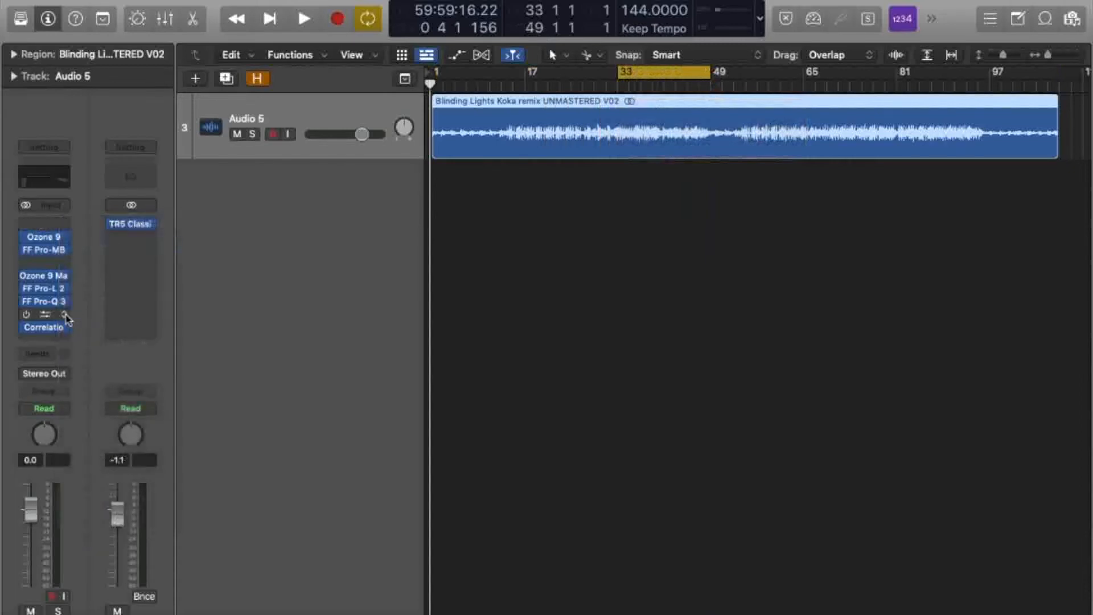
left_click(66, 317)
left_click(108, 334)
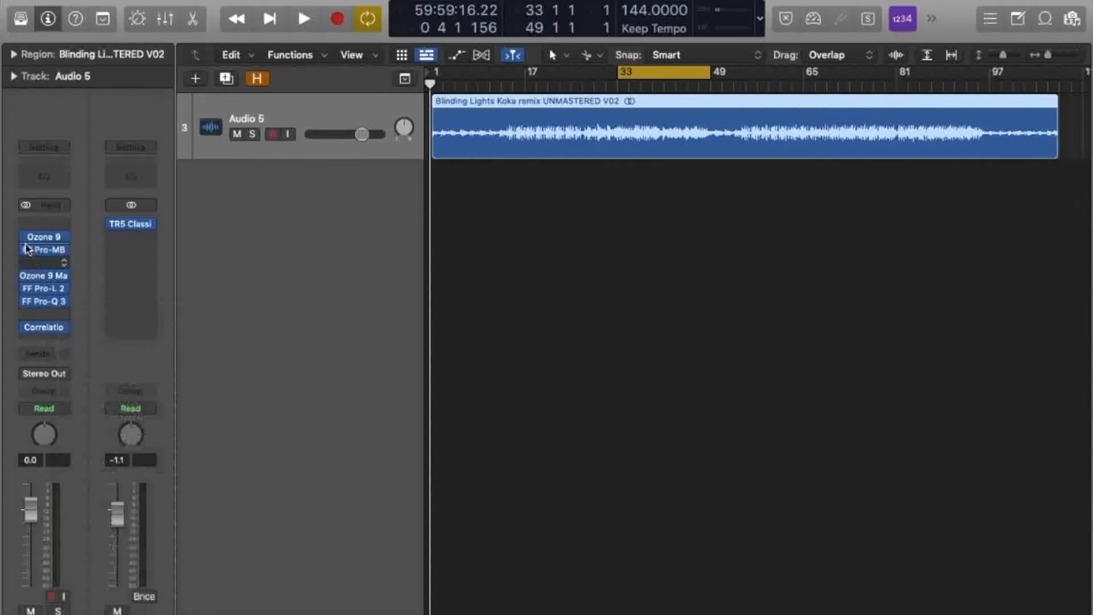
- Bypass all remaining insert plug-ins on the Audio 5 channel and audition the unprocessed loop
left_click_drag(24, 237, 24, 323)
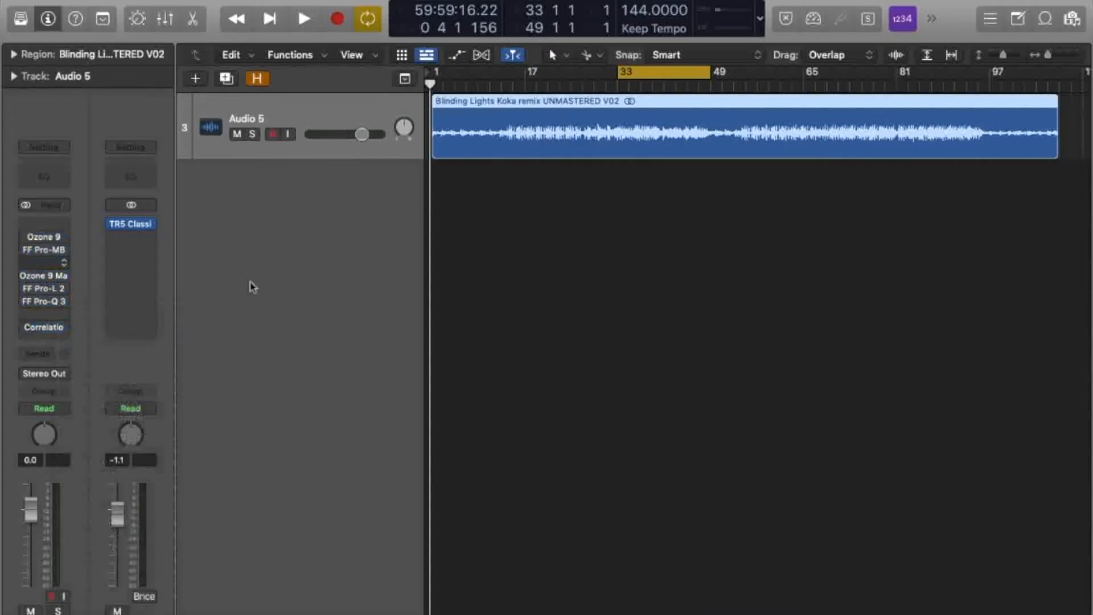
key("space")
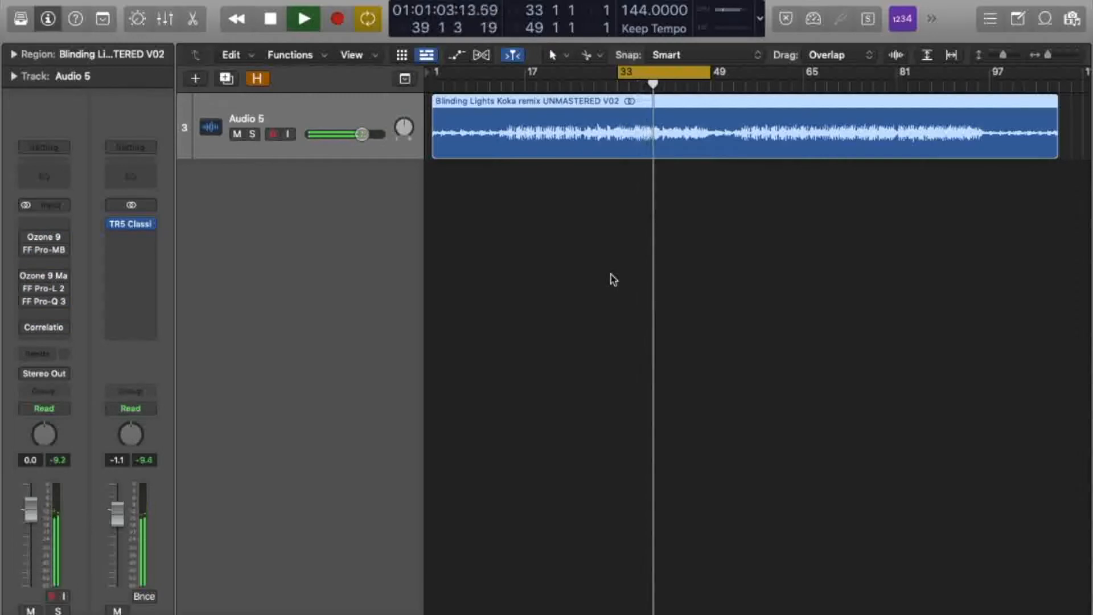
key("space")
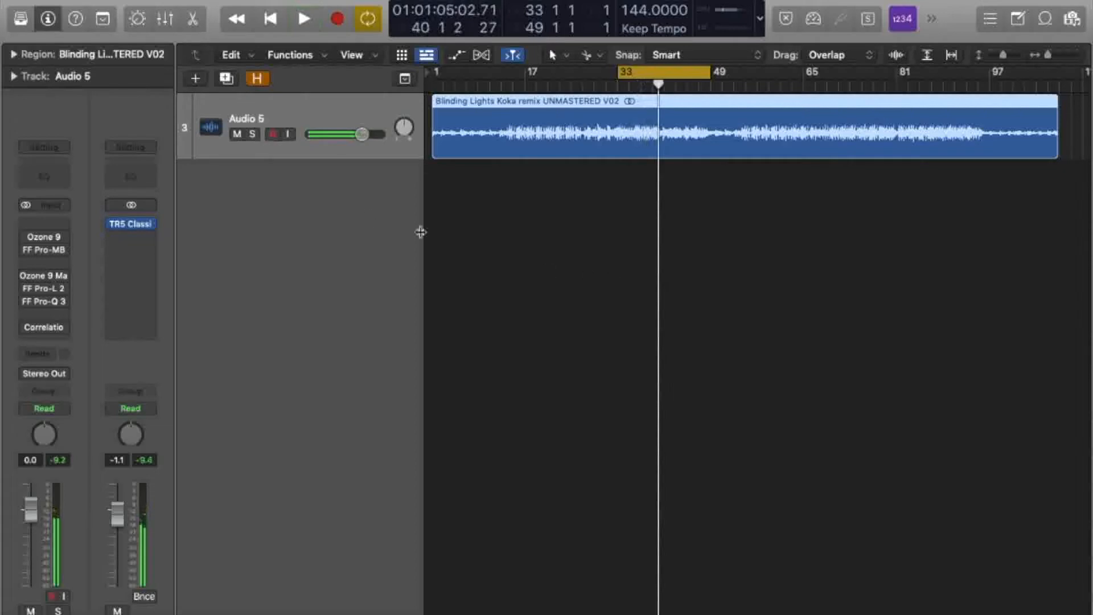
- Enable Ozone 9 on the Audio 5 channel and open its Equalizer 1 module with the plug-in window header expanded
mouse_move(32, 239)
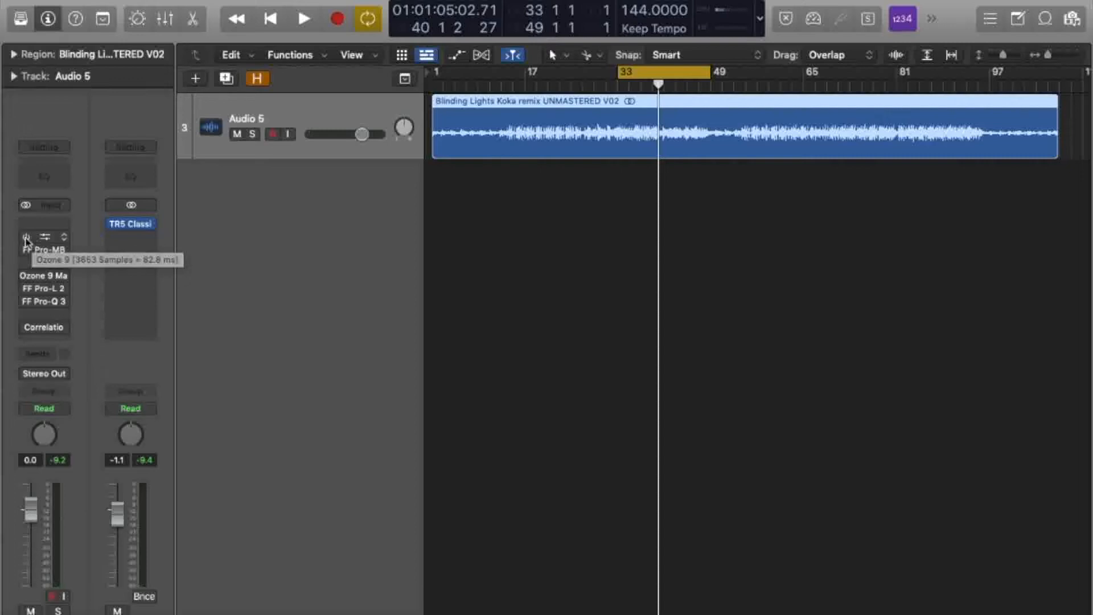
left_click(26, 237)
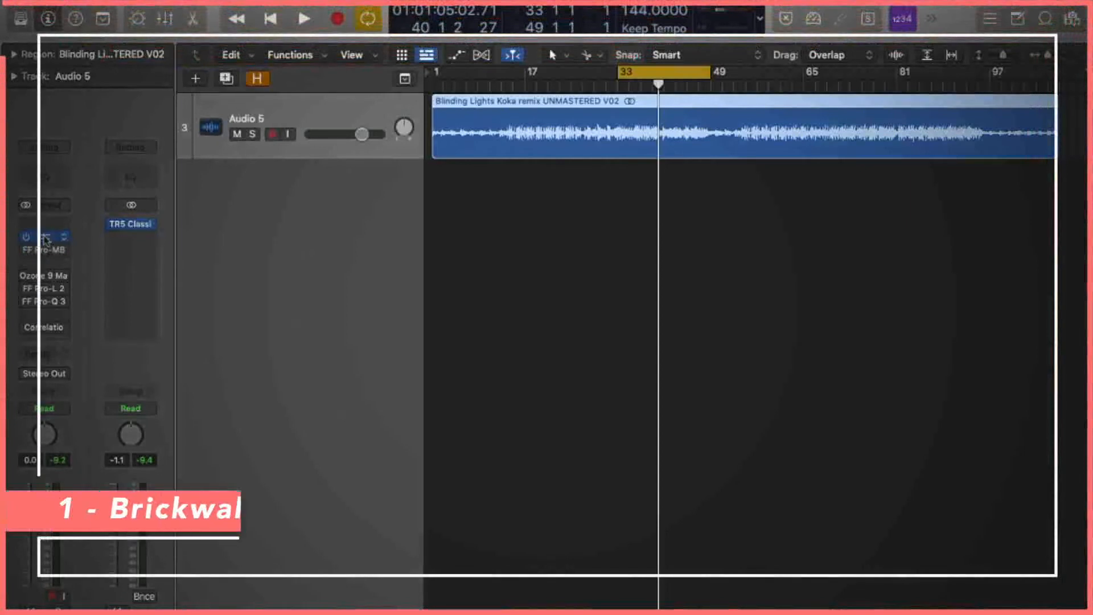
left_click(47, 239)
left_click(1003, 81)
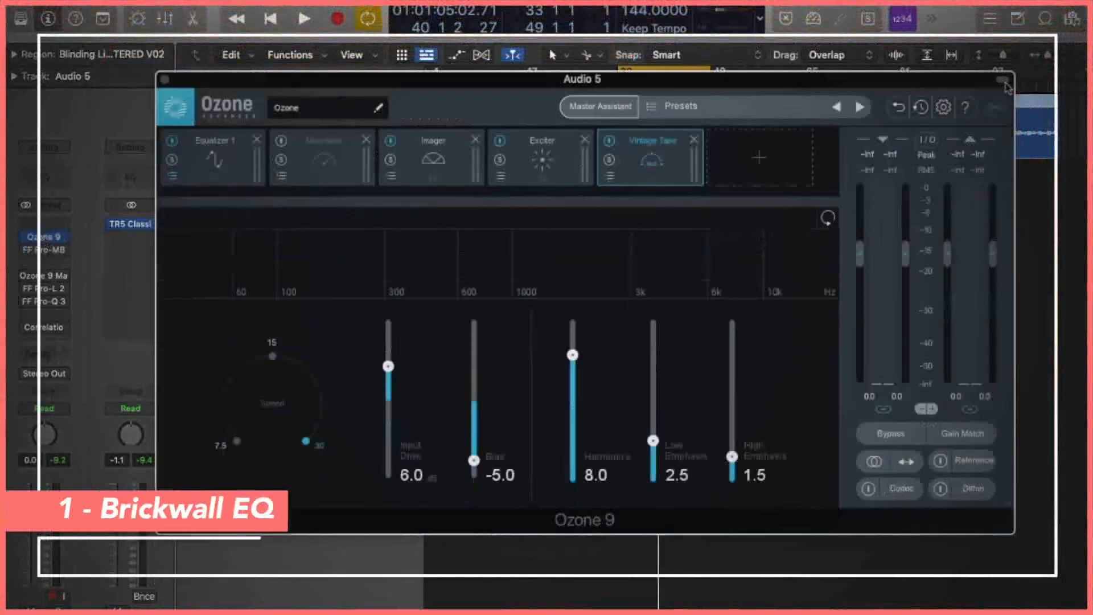
left_click(1003, 81)
left_click(213, 211)
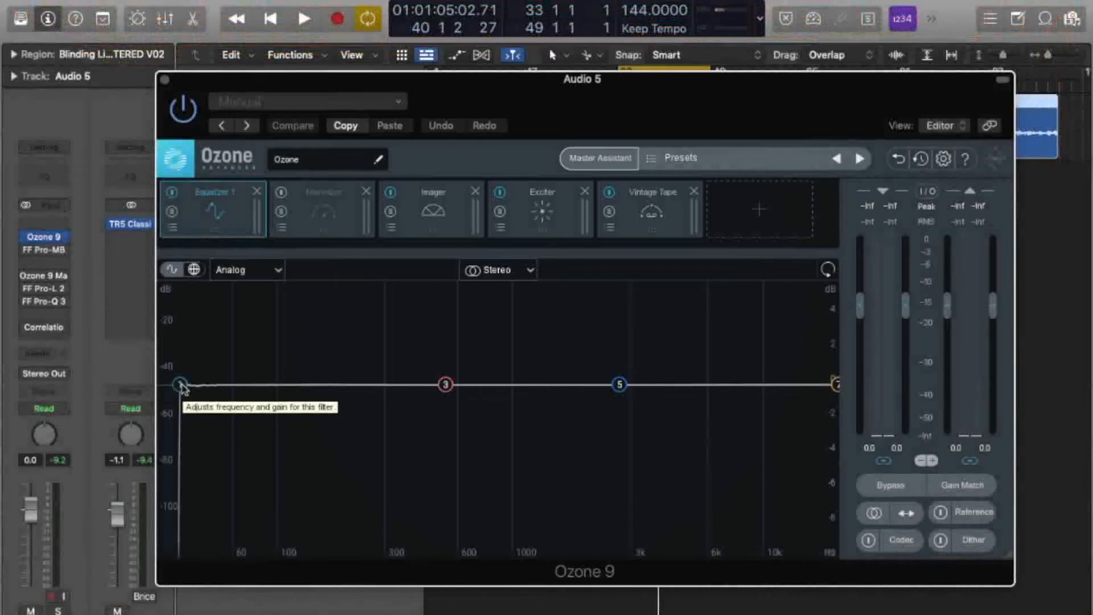
- Try the brickwall high-pass at 62 Hz and 55 Hz, return it to the spectrum's low end, and keep the low-pass at 20000 Hz
left_click_drag(181, 386, 237, 390)
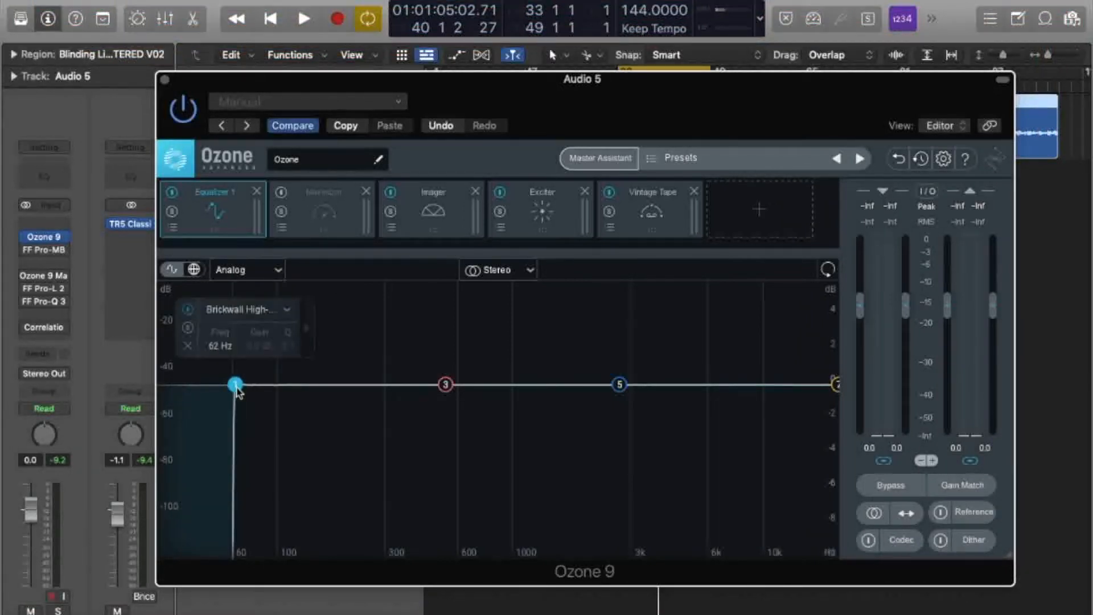
left_click_drag(237, 389, 227, 391)
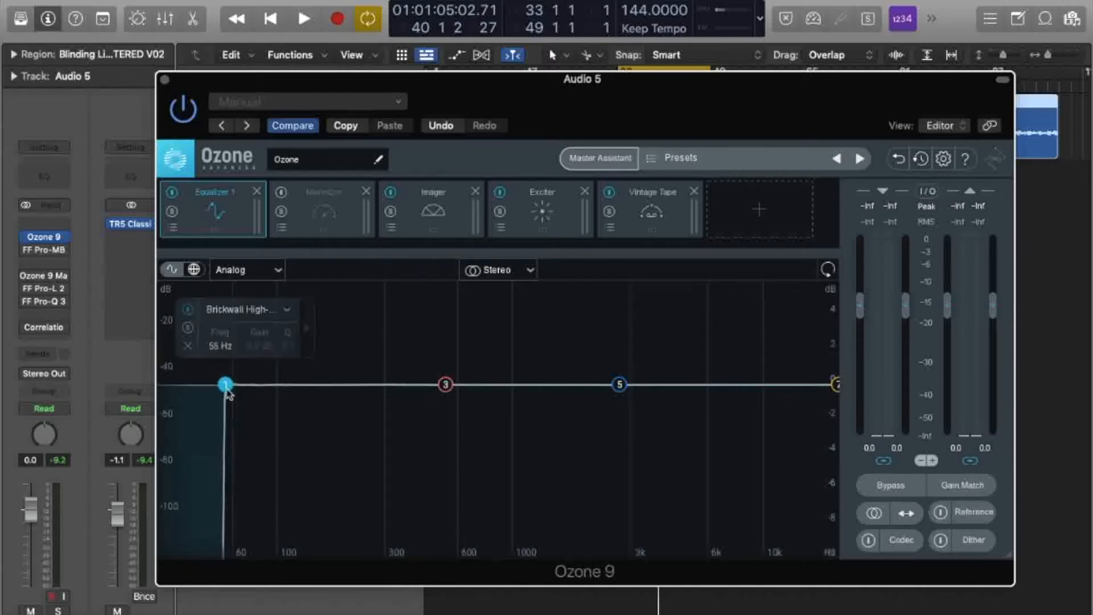
left_click_drag(228, 389, 181, 393)
mouse_move(837, 387)
left_mouse_down()
mouse_move(770, 387)
mouse_move(846, 398)
left_mouse_up()
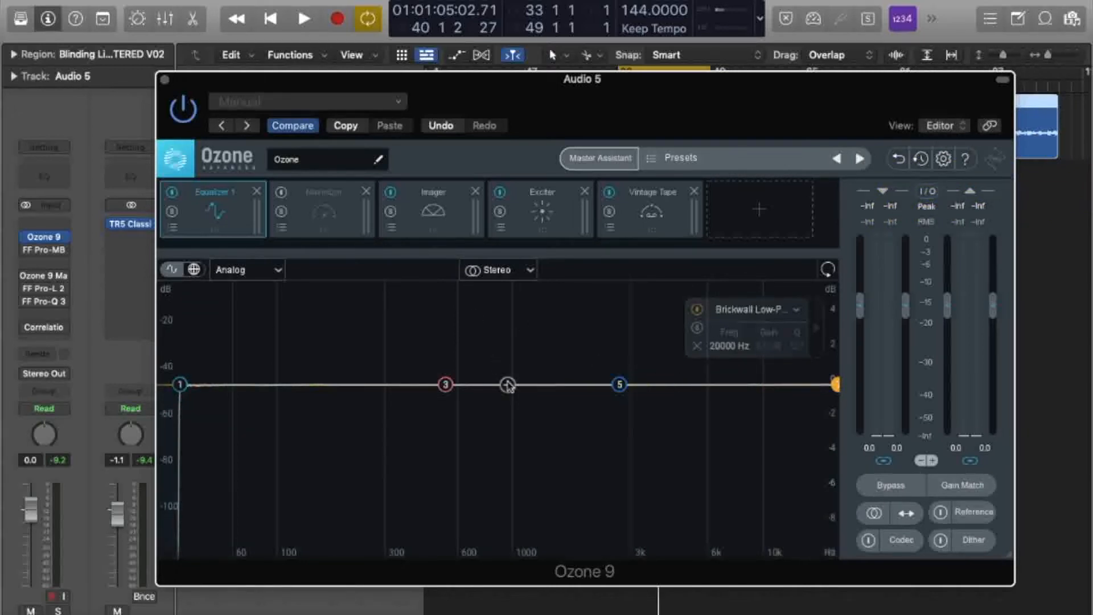
- Open the Imager module and compare playback with the Vintage Tape module bypassed and re-enabled
left_click(443, 200)
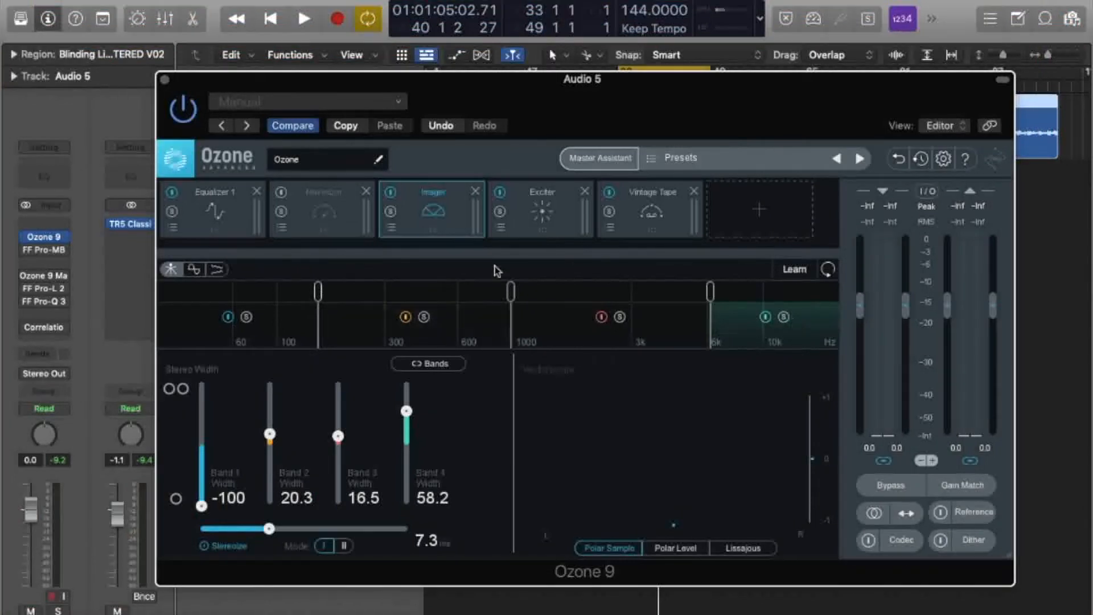
left_click(609, 196)
key("space")
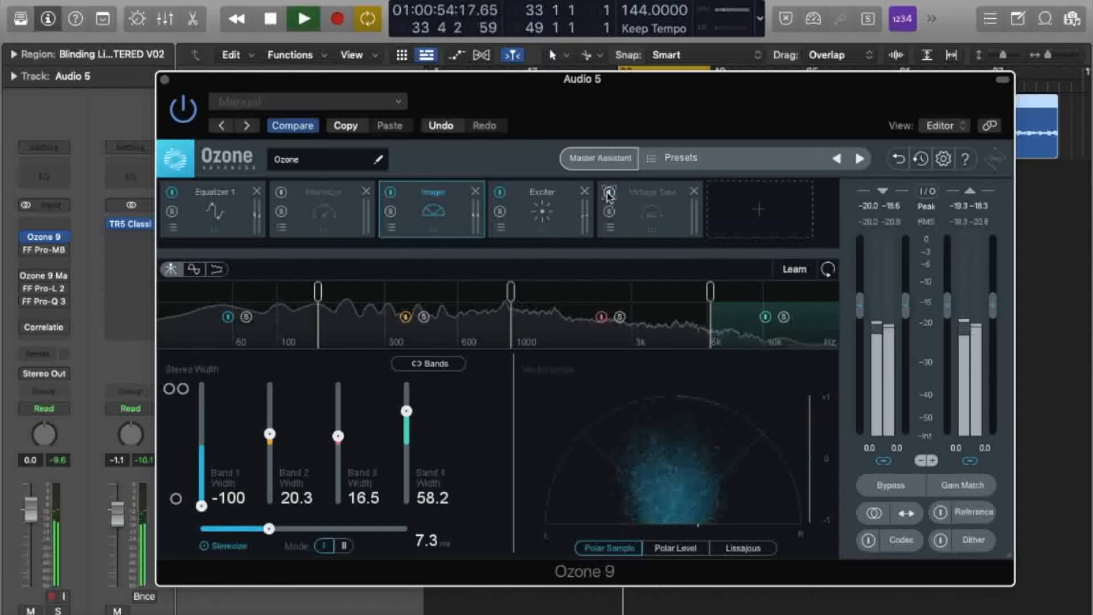
left_click(609, 196)
key("space")
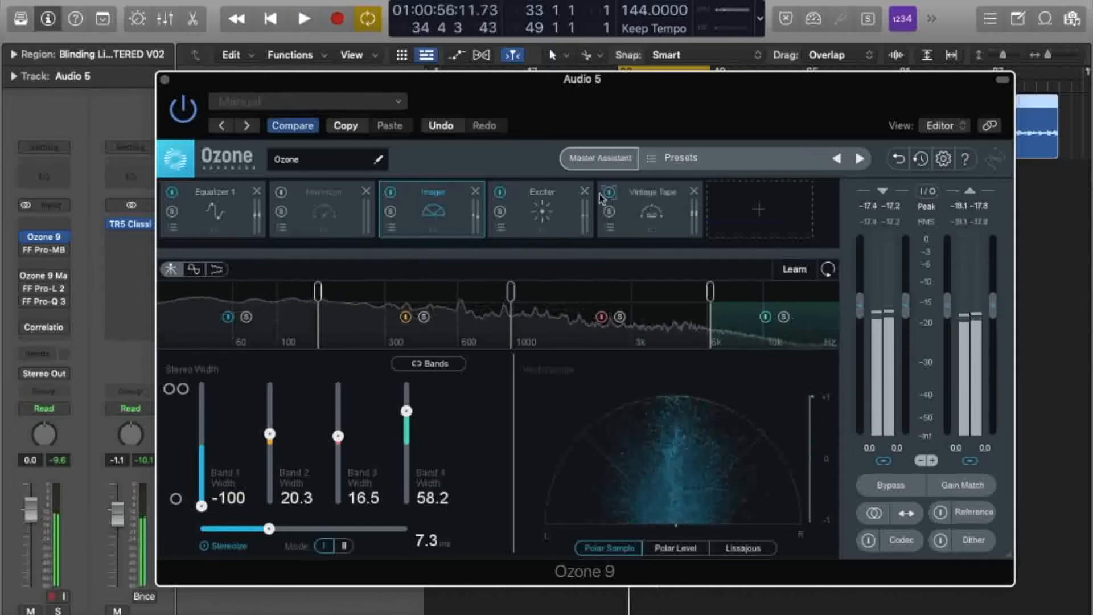
- Compare the loop's stereo image during playback with the Imager module bypassed and enabled, leaving it enabled
left_click(391, 194)
key("space")
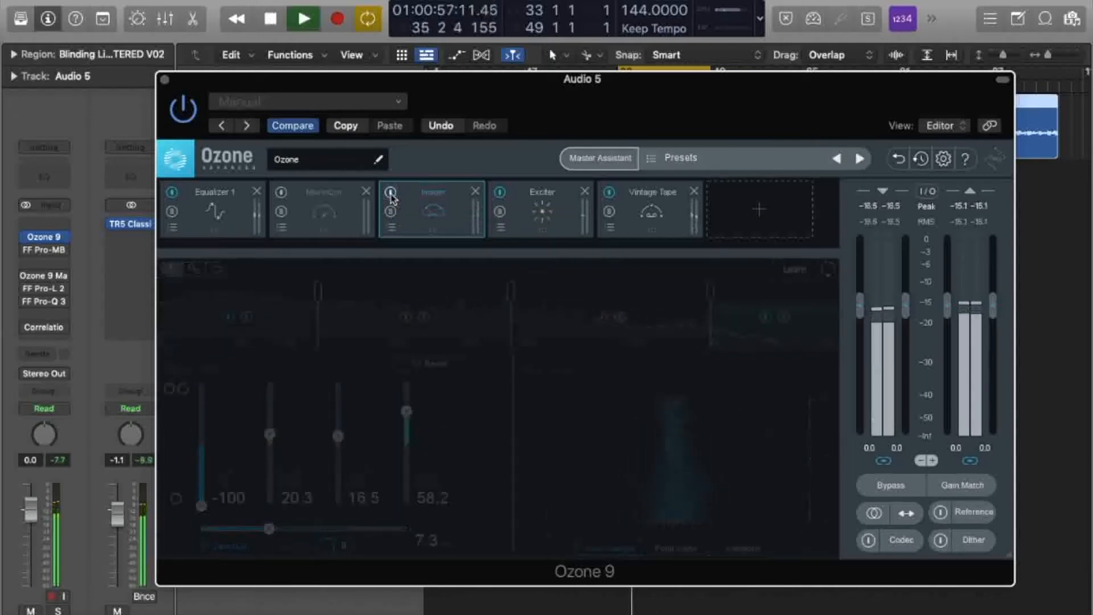
left_click(390, 194)
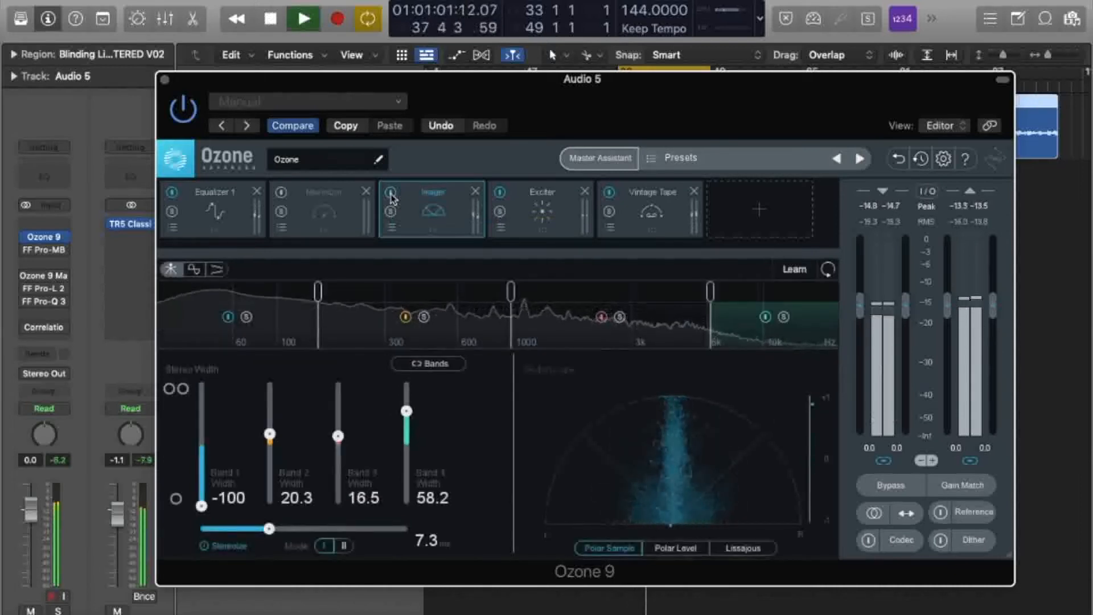
left_click(391, 193)
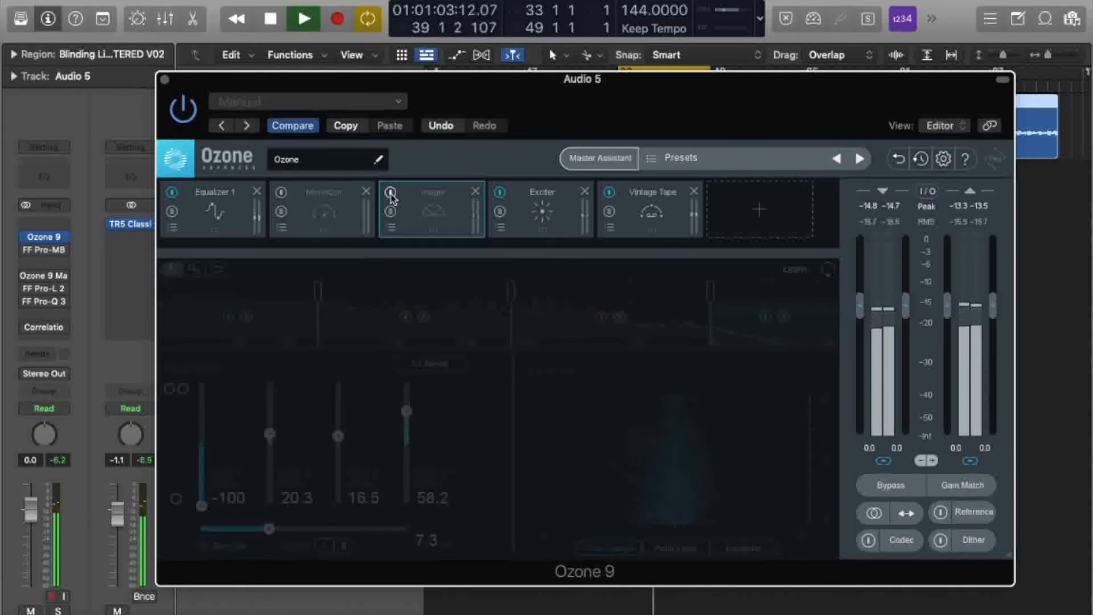
left_click(391, 194)
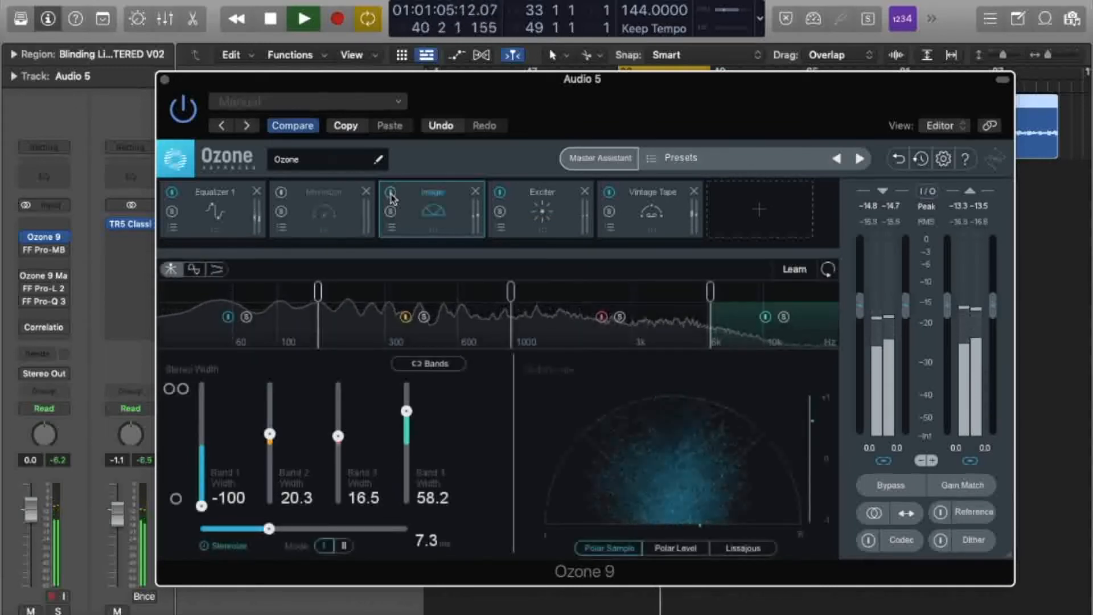
key("space")
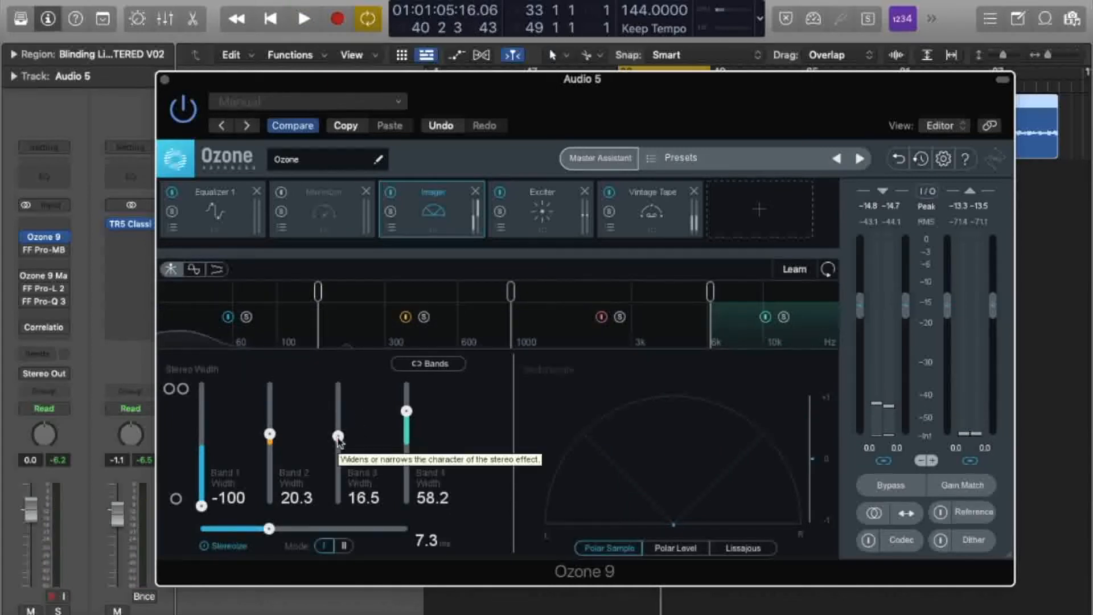
- During playback, set the Imager's Band 3 width to 100, Band 2 width to 94.9 and Stereoize delay to 6.1 ms
key("space")
left_click_drag(338, 436, 338, 384)
left_click_drag(270, 436, 270, 389)
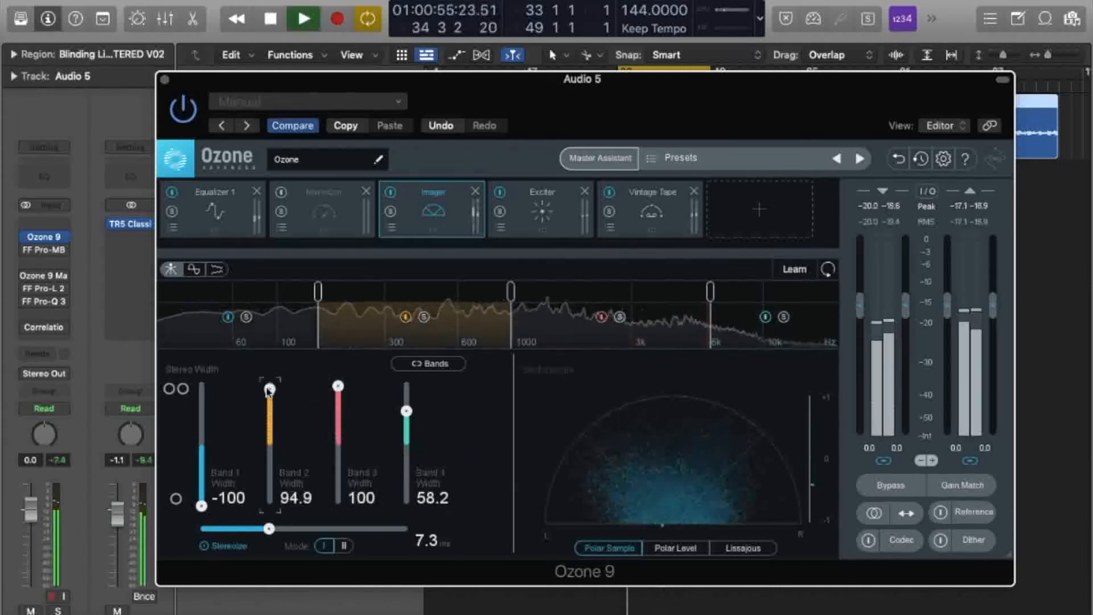
mouse_move(282, 534)
left_mouse_down()
mouse_move(403, 540)
mouse_move(261, 541)
left_mouse_up()
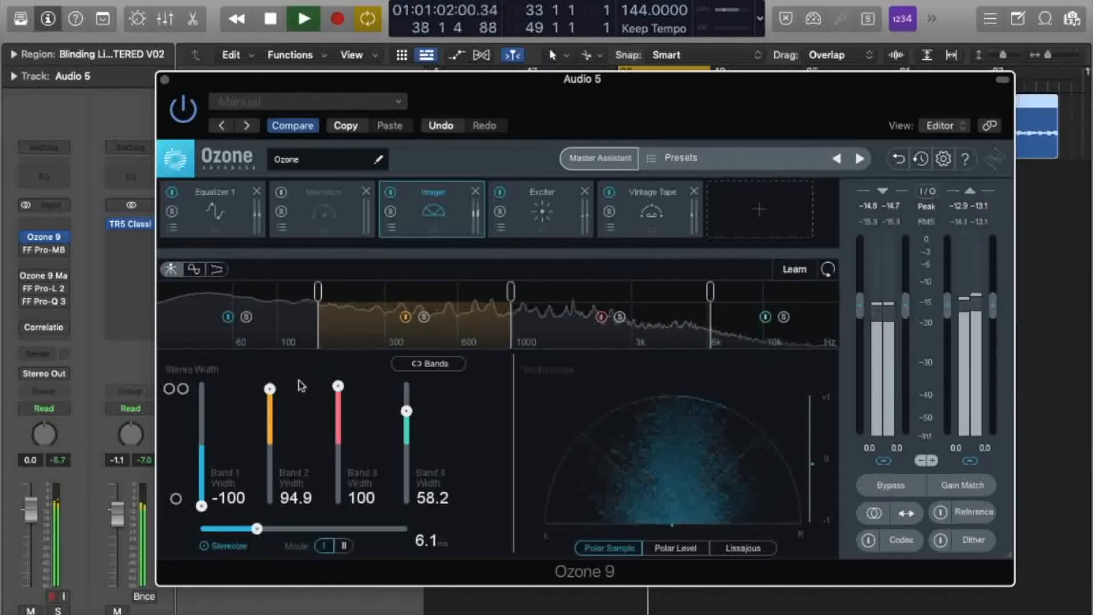
key("space")
- Try a narrower Band 2 width, and undo the Imager changes back to a 20.3 Band 2 width and 7.3 ms Stereoize delay
left_click_drag(272, 391, 270, 444)
left_click(900, 160)
left_click(899, 160)
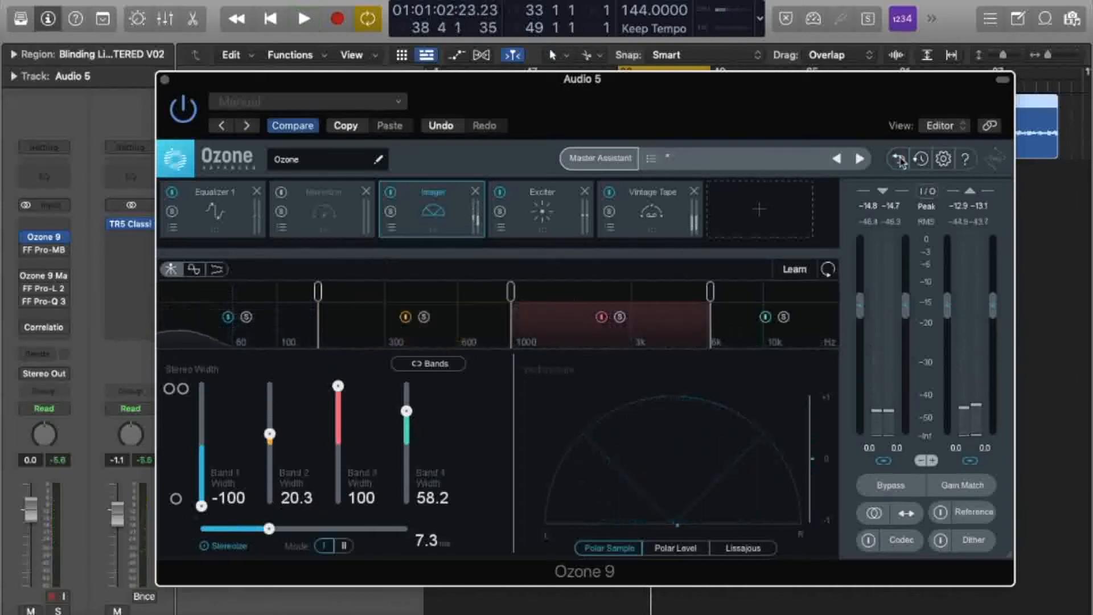
- Undo one more Imager change so that Band 3's width is set back to 16.5
left_click(900, 161)
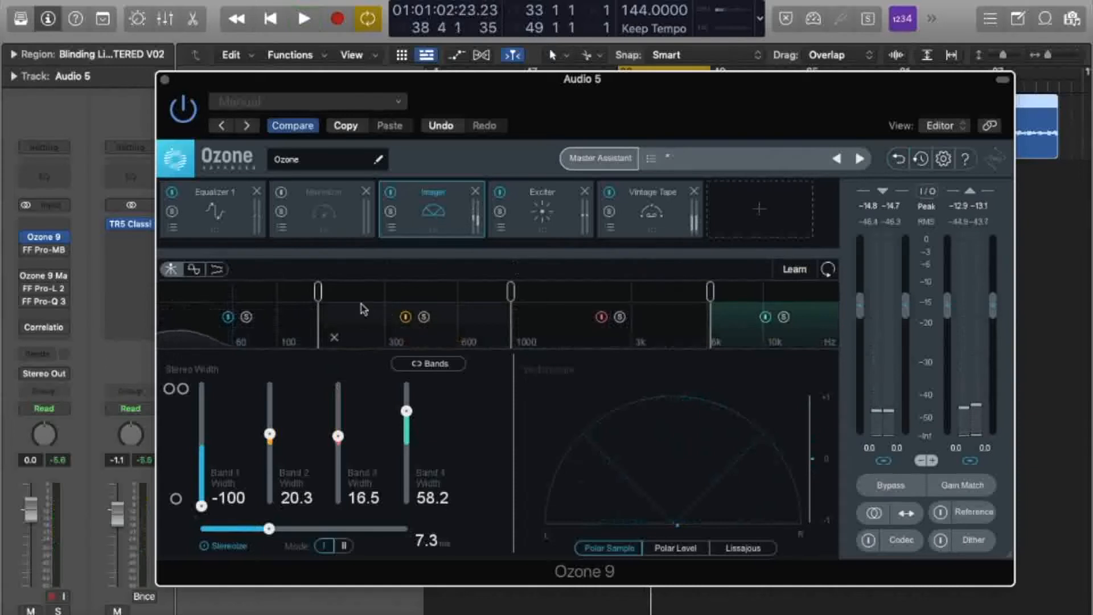
left_click(202, 507)
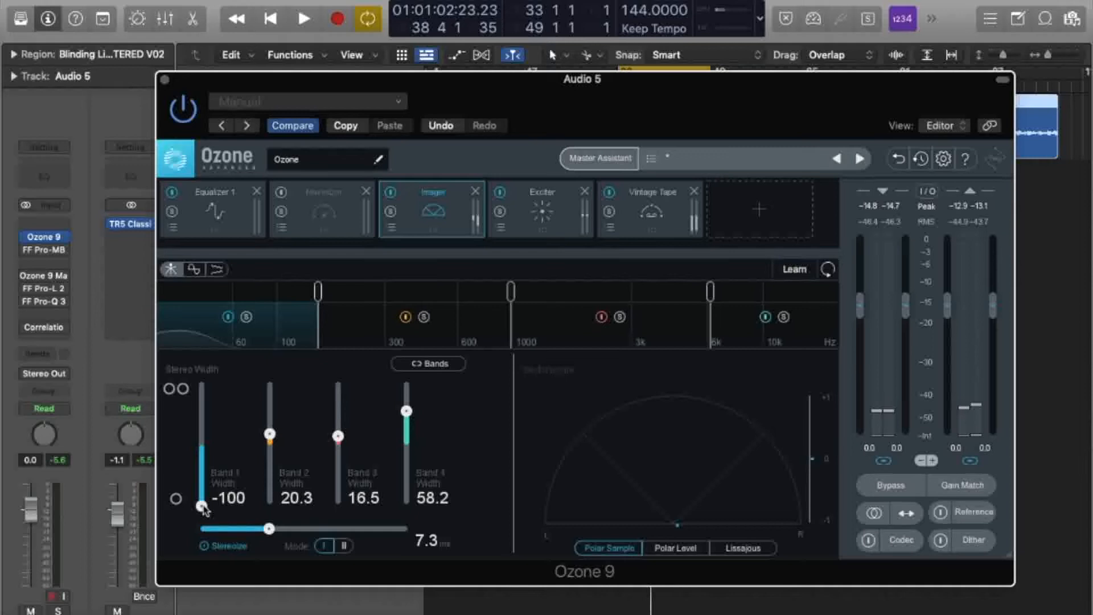
- Open the Exciter module and compare loop playback with it bypassed and enabled, leaving it enabled
left_click(542, 205)
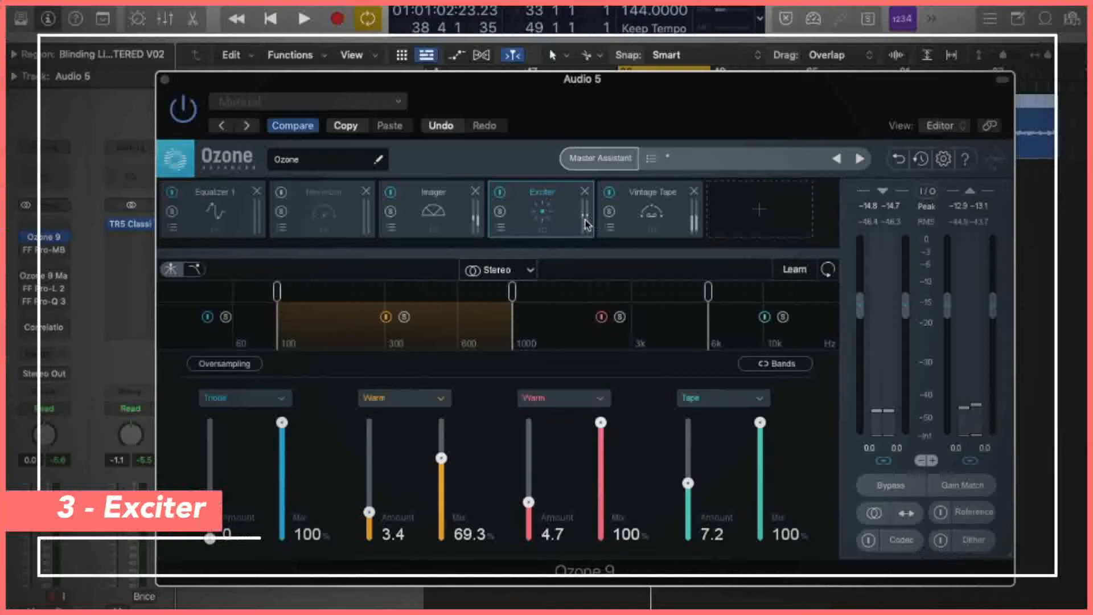
left_click(500, 196)
key("space")
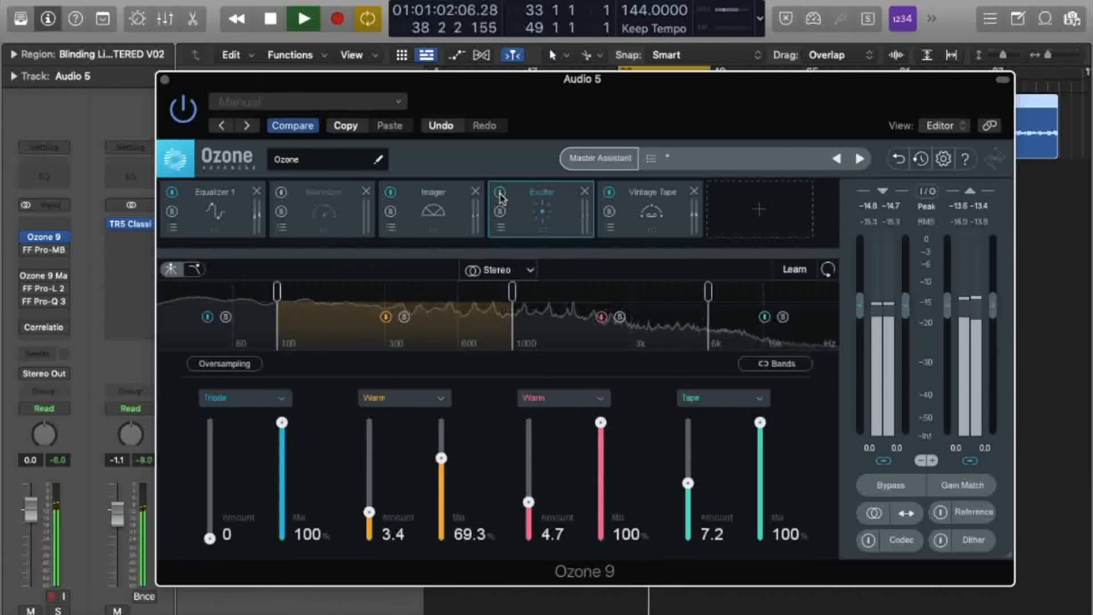
left_click(500, 193)
left_click(500, 193)
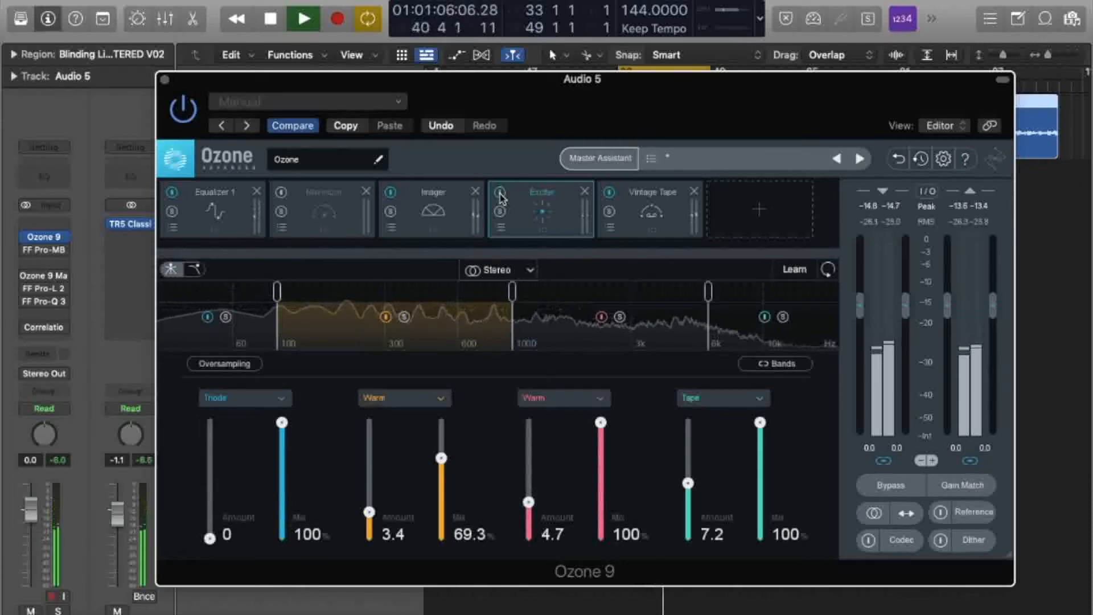
key("space")
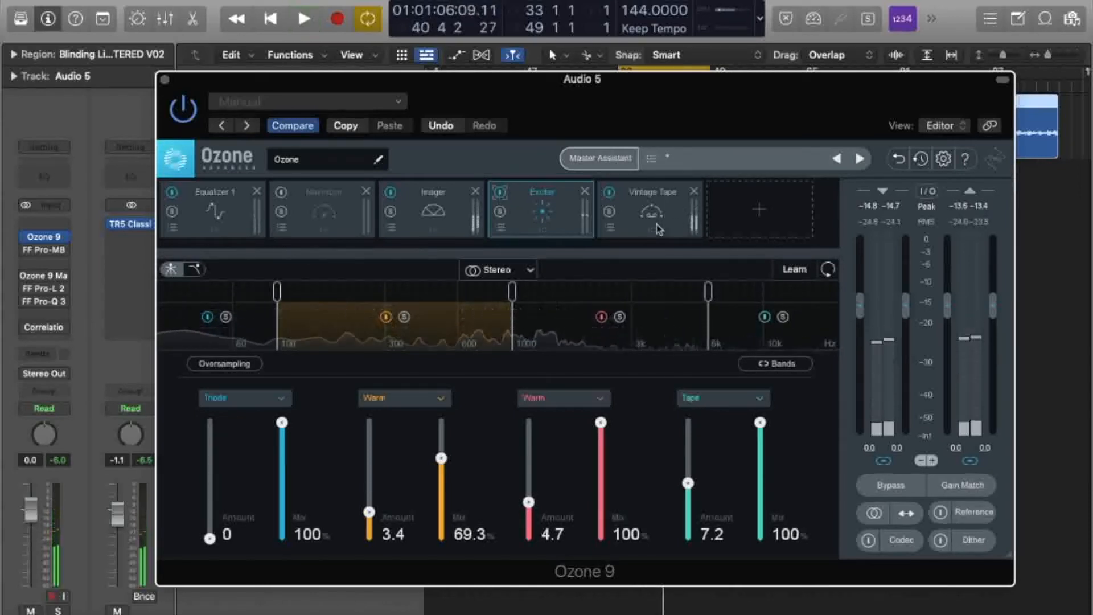
- Compare loop playback with the Vintage Tape module bypassed and enabled, leave it enabled, and close Ozone 9
left_click(658, 228)
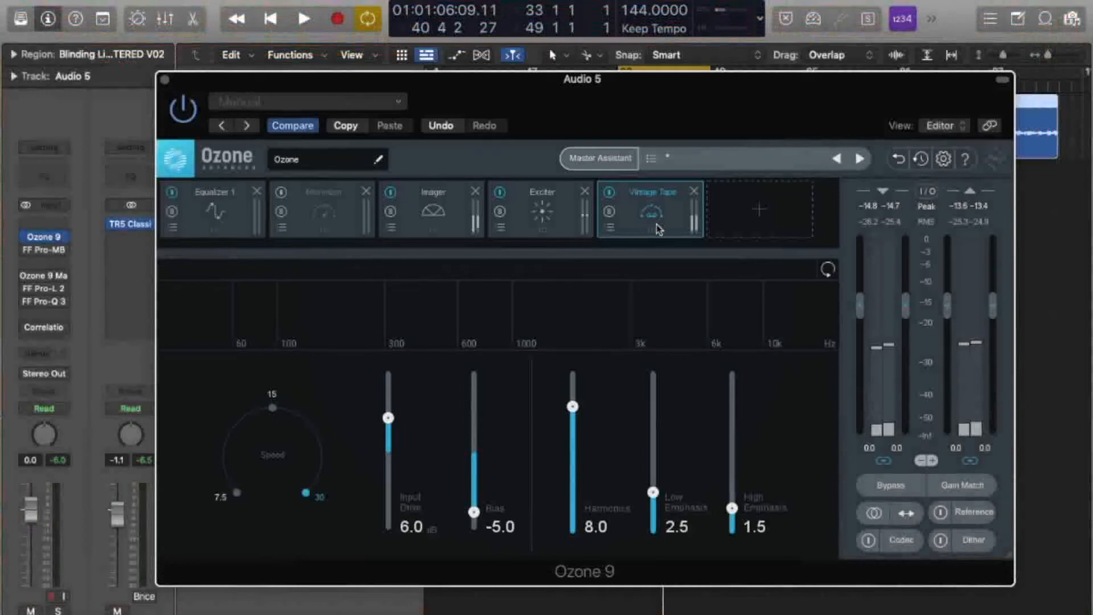
left_click(609, 197)
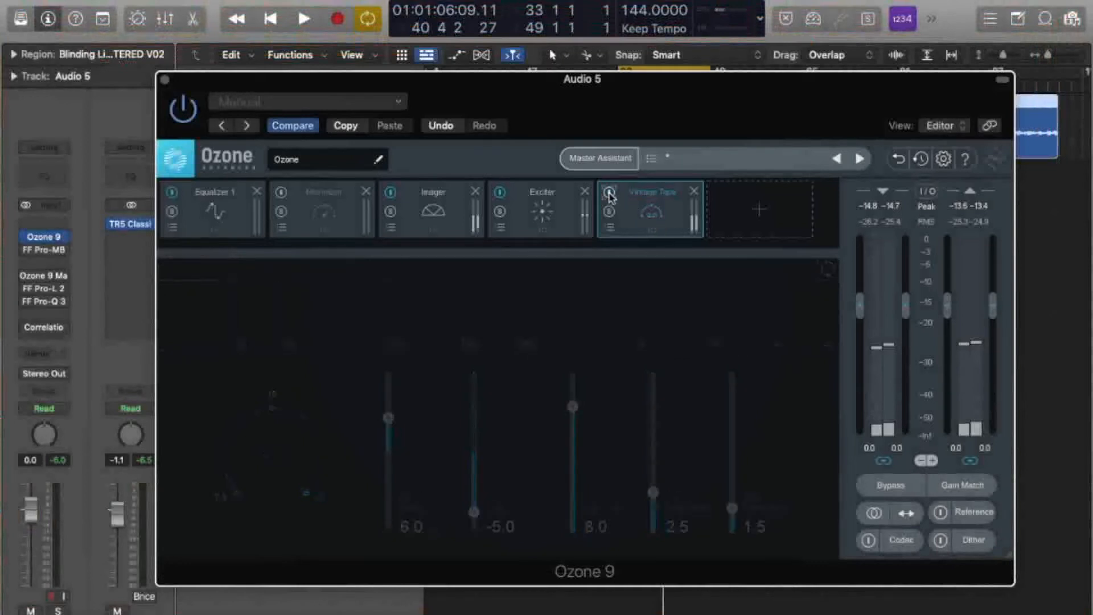
key("space")
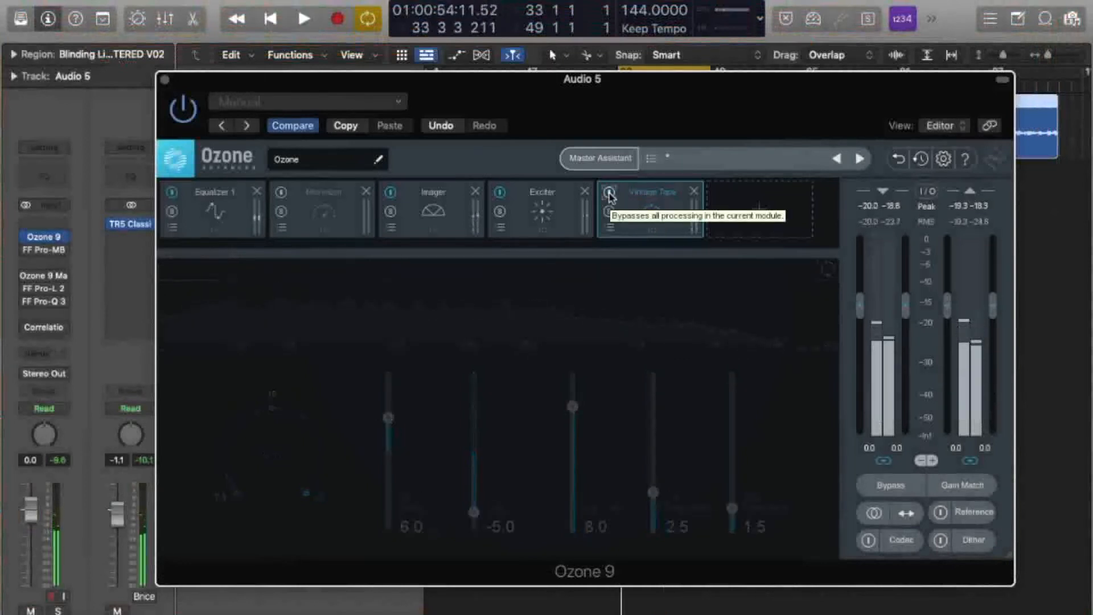
key("space")
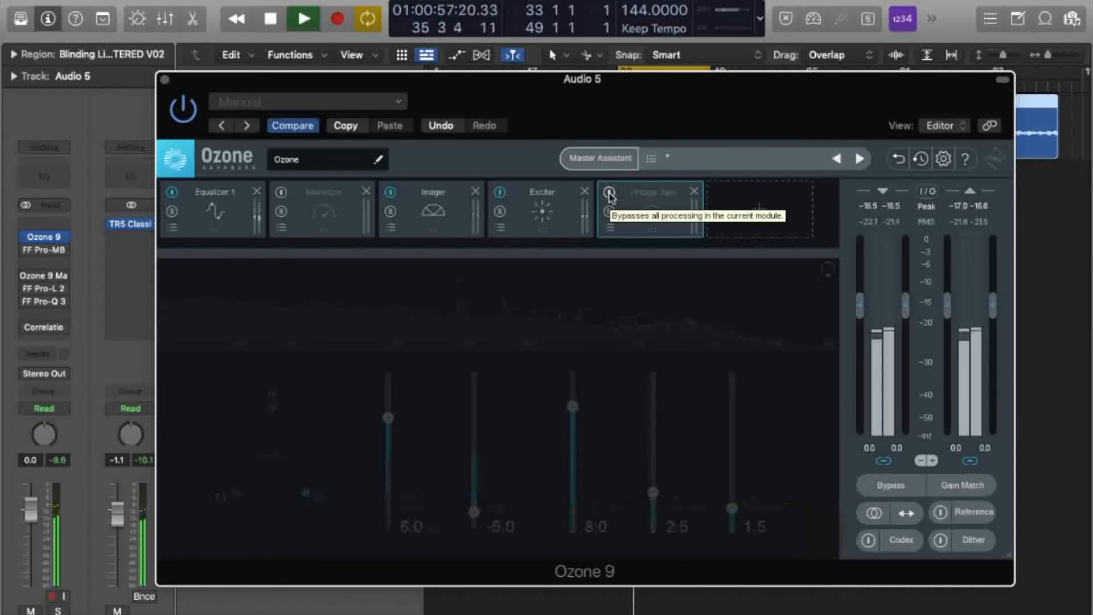
left_click(609, 194)
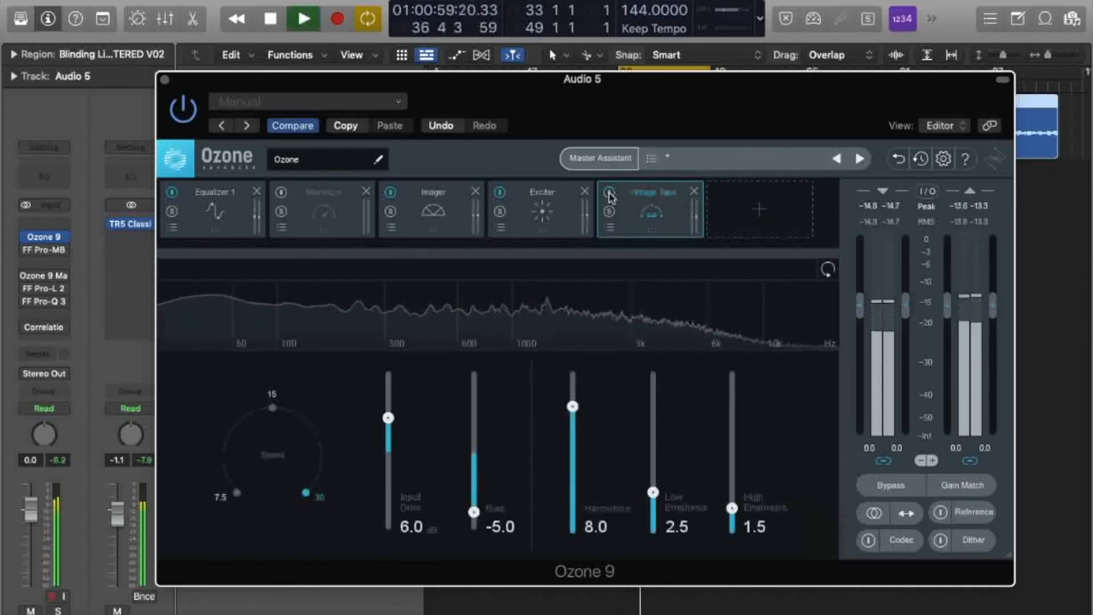
left_click(609, 195)
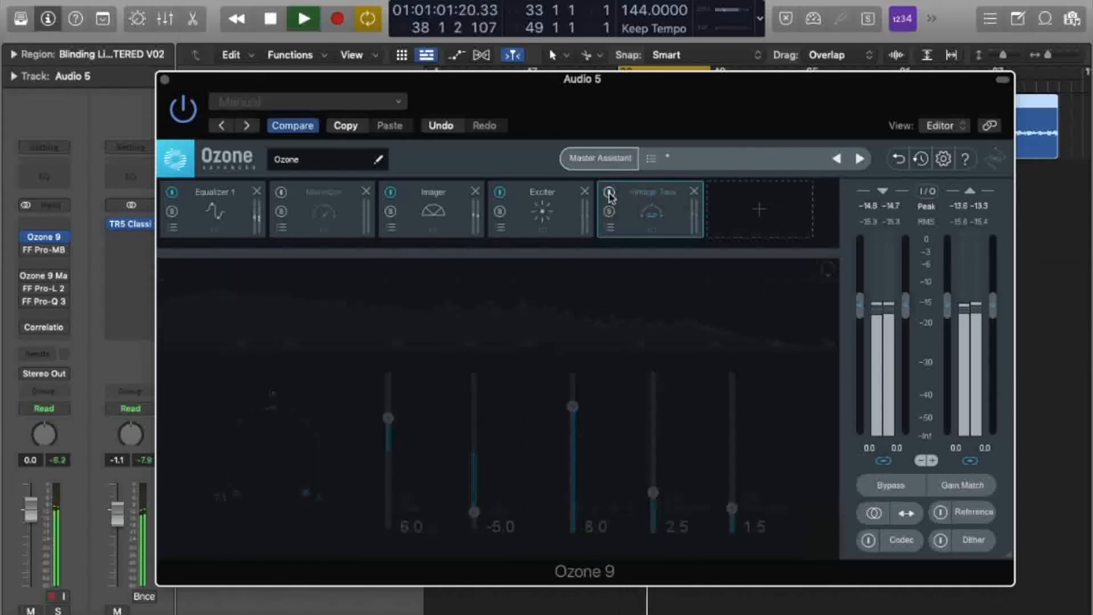
left_click(610, 194)
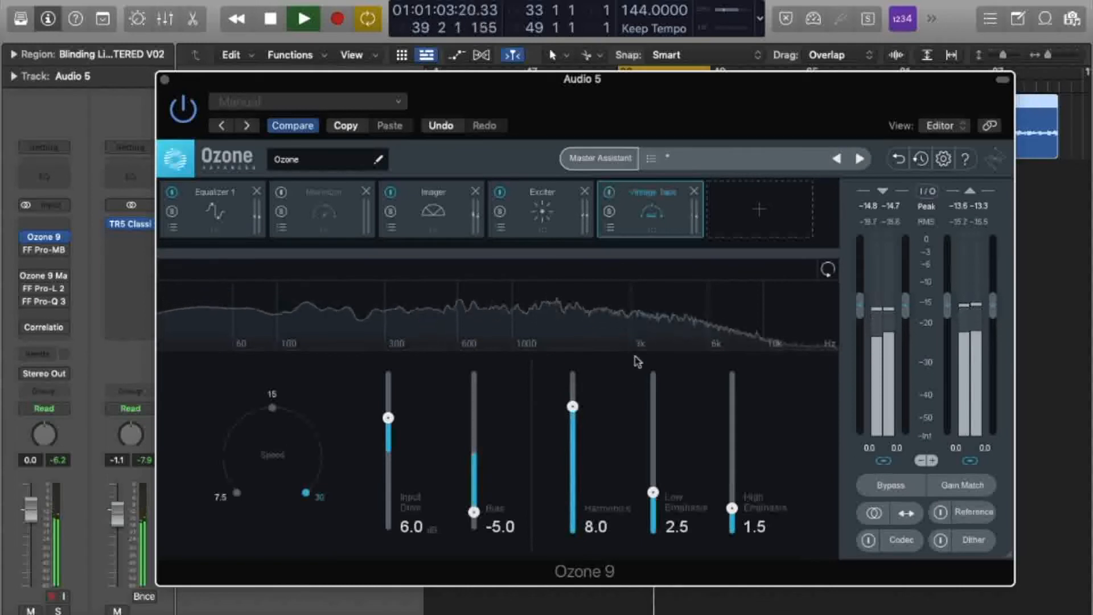
key("space")
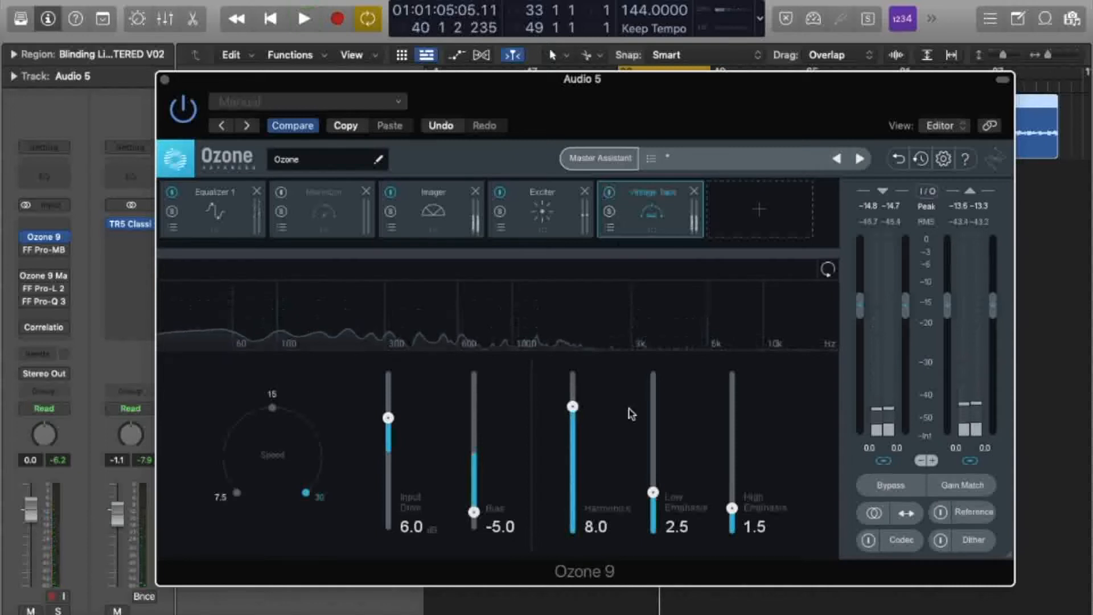
left_click(165, 80)
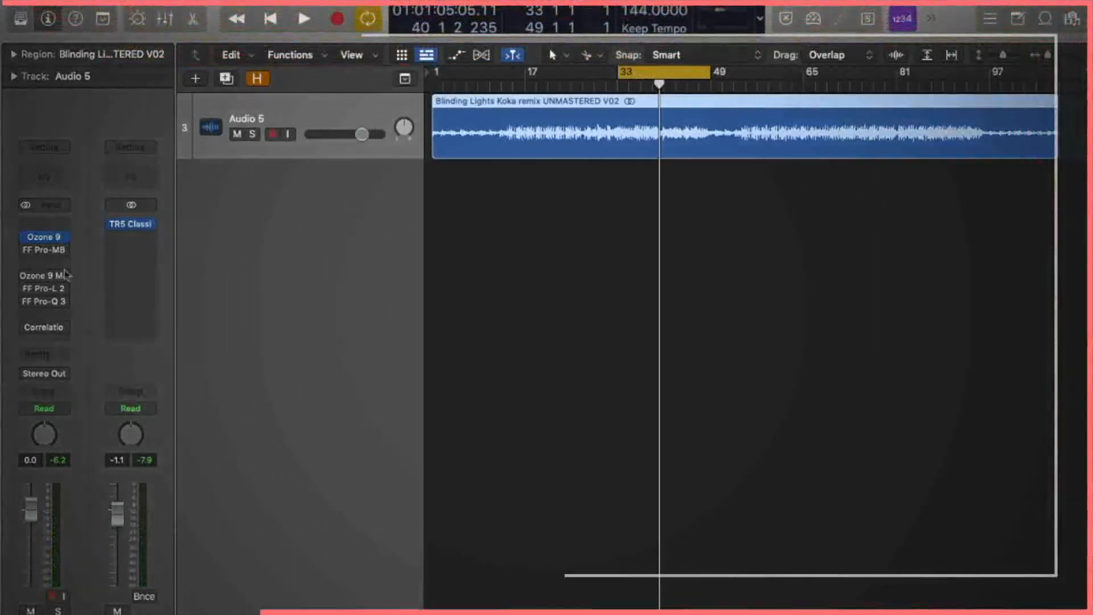
- Enable and open FabFilter Pro-MB on Audio 5, and play the loop to check its multiband compression before closing it
mouse_move(50, 254)
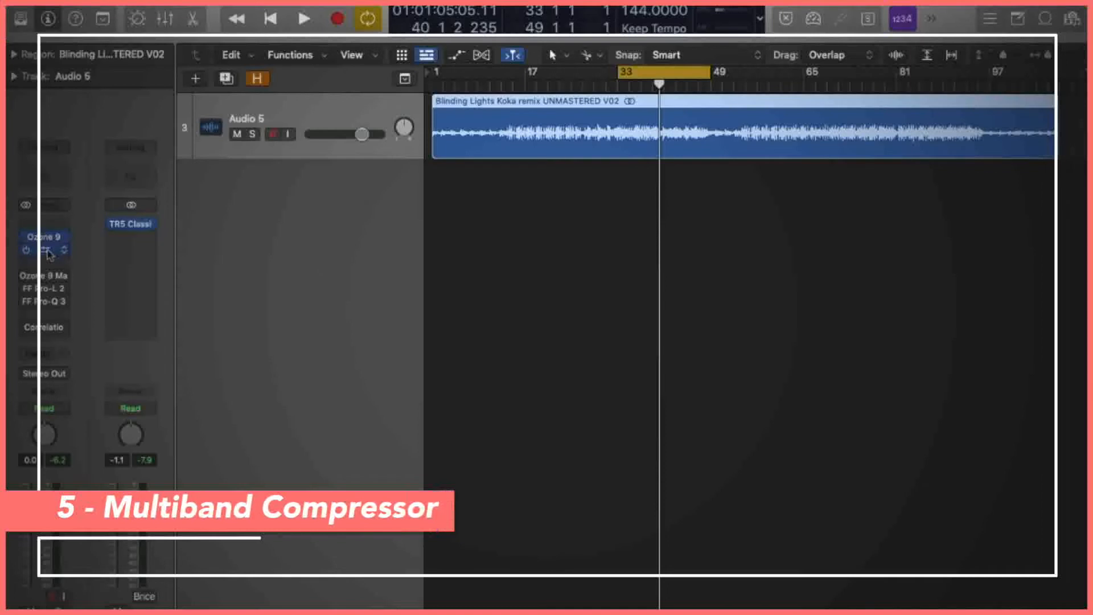
left_click(50, 255)
left_click_drag(763, 181, 770, 58)
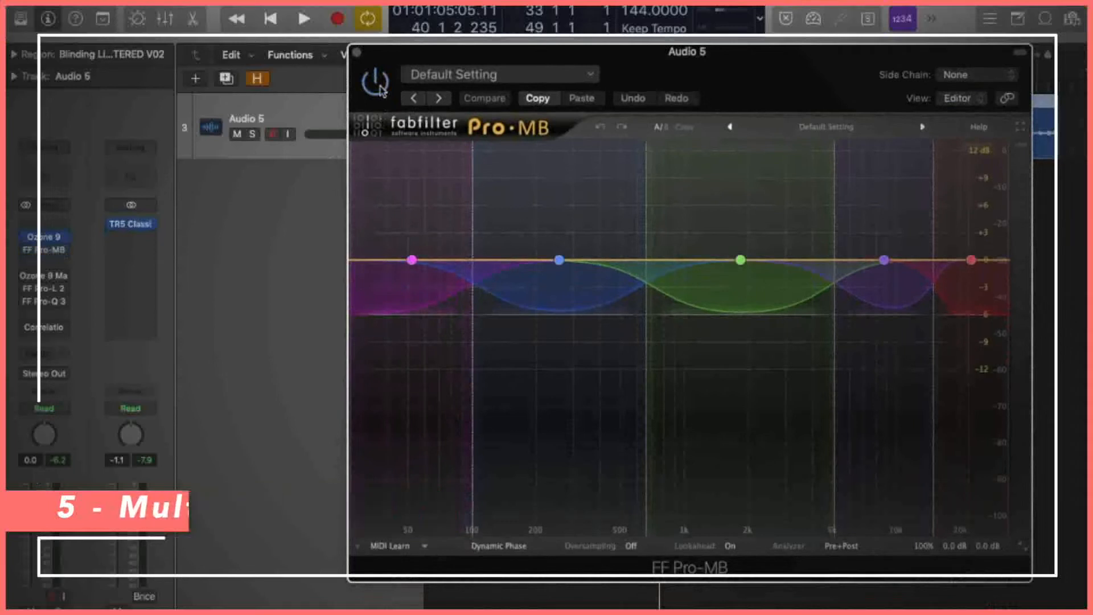
key("space")
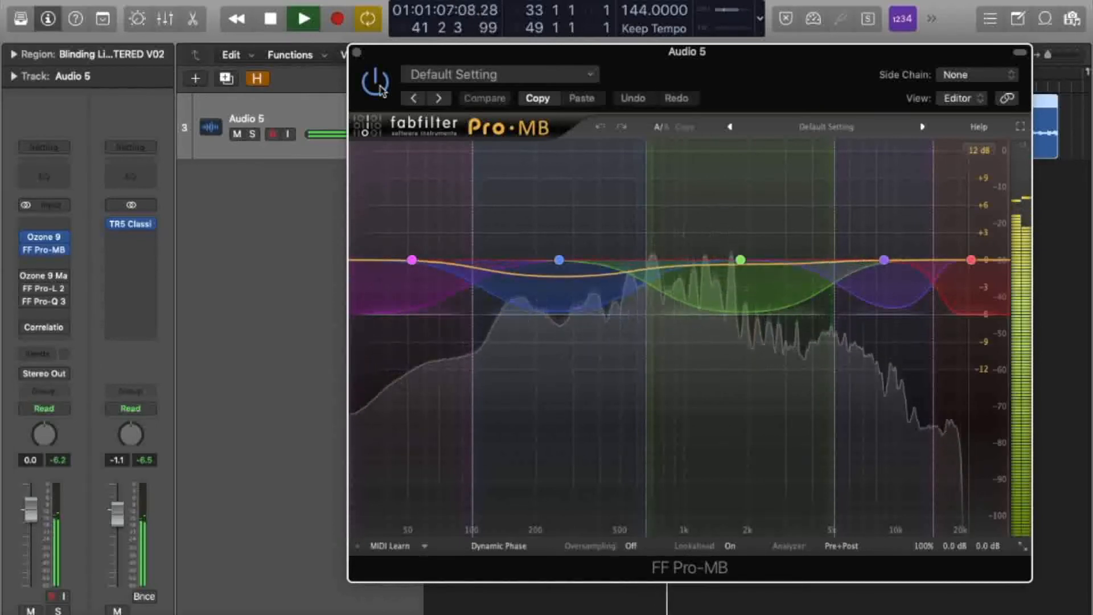
key("space")
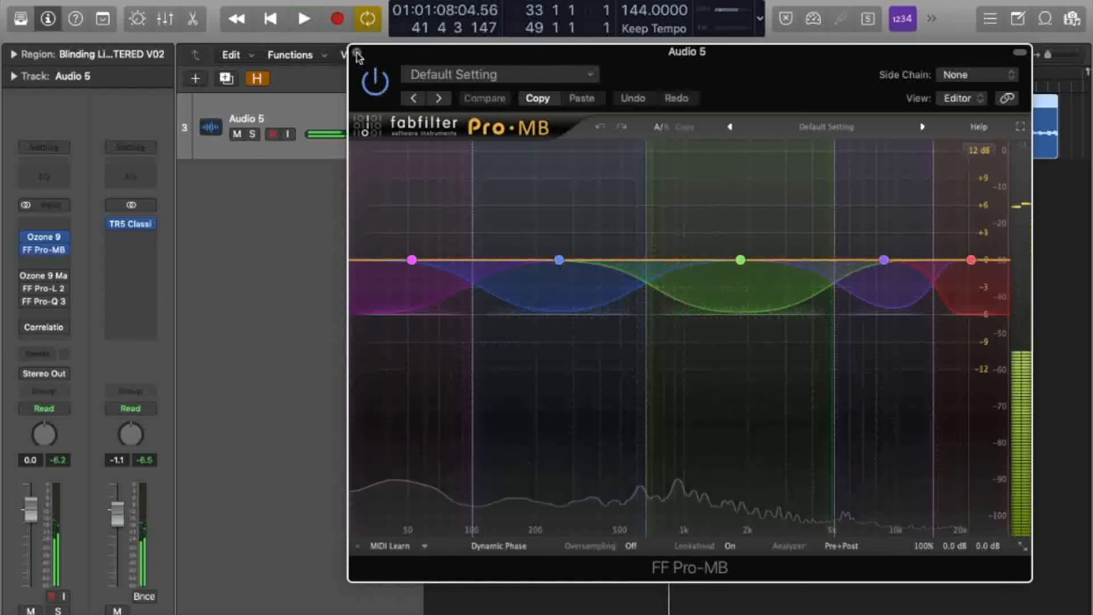
left_click(357, 53)
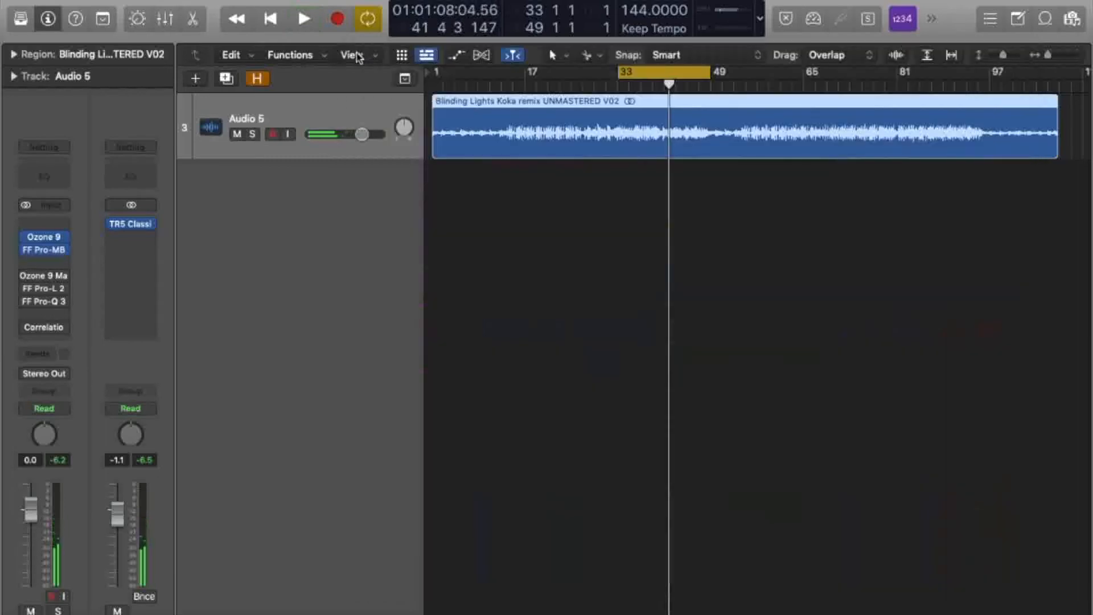
- Reopen Pro-MB on Audio 5 to examine its frequency bands, and close it again
left_click(44, 249)
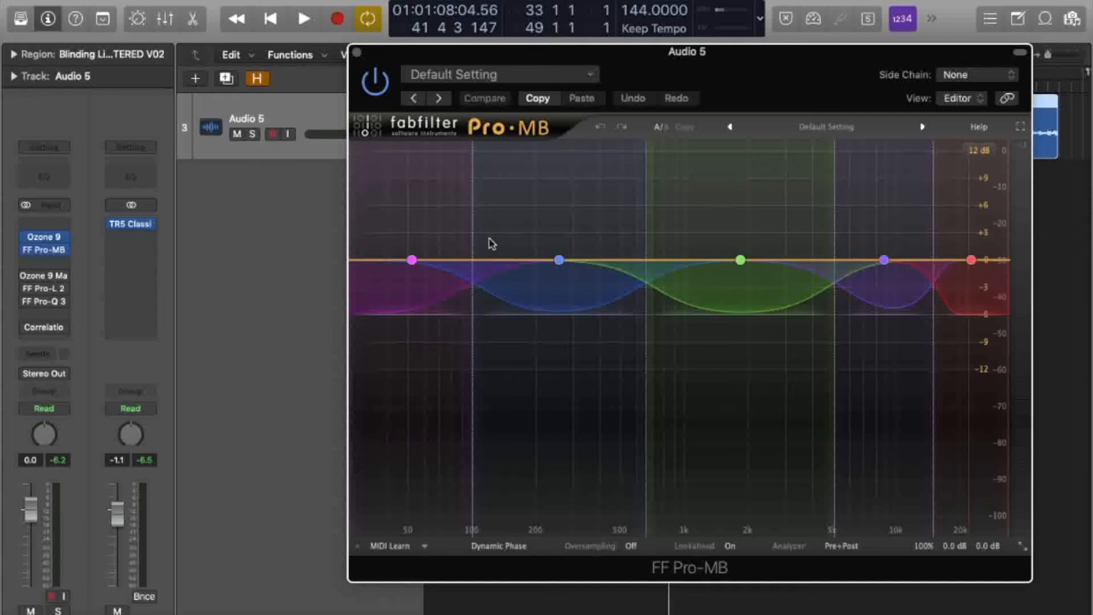
left_click_drag(746, 53, 699, 53)
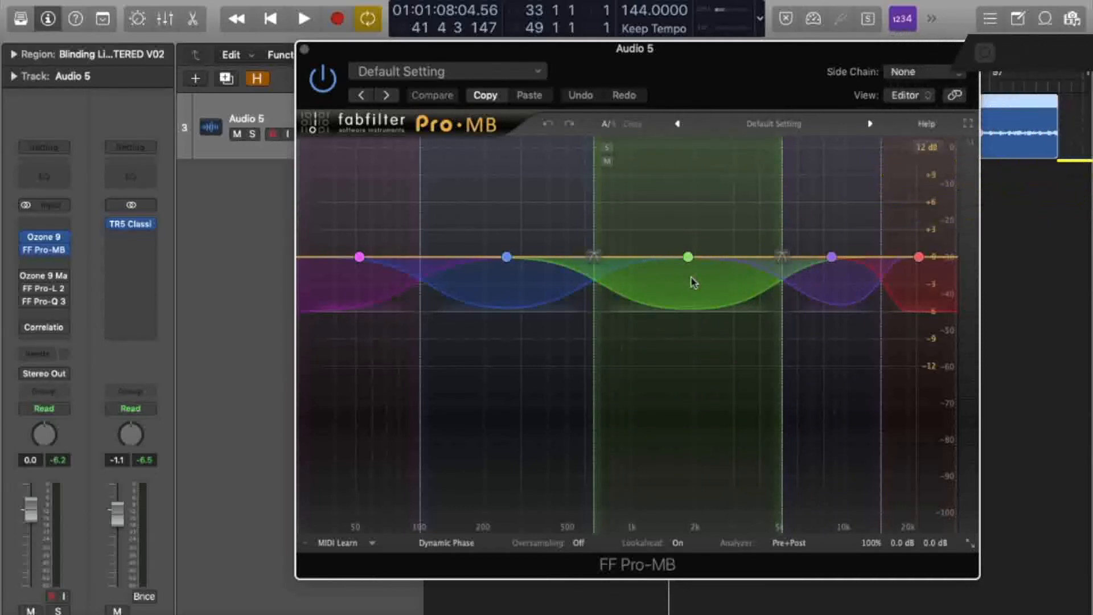
left_click(305, 51)
- Enable and open the Ozone 9 Maximizer, try a -1.1 dB ceiling, and return the ceiling to 0.0 dB
mouse_move(47, 281)
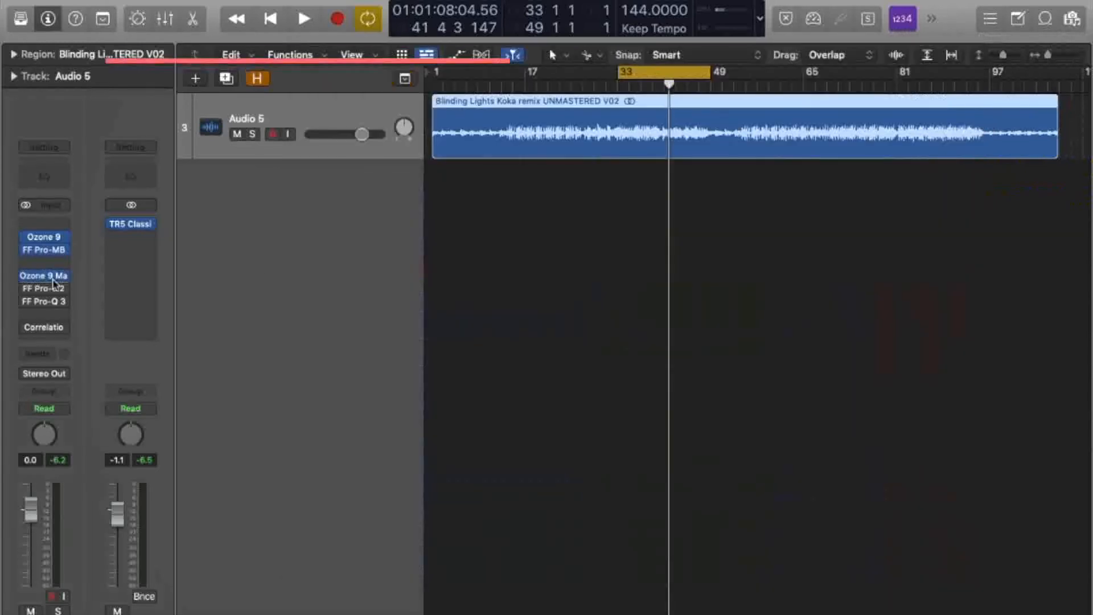
left_click(47, 279)
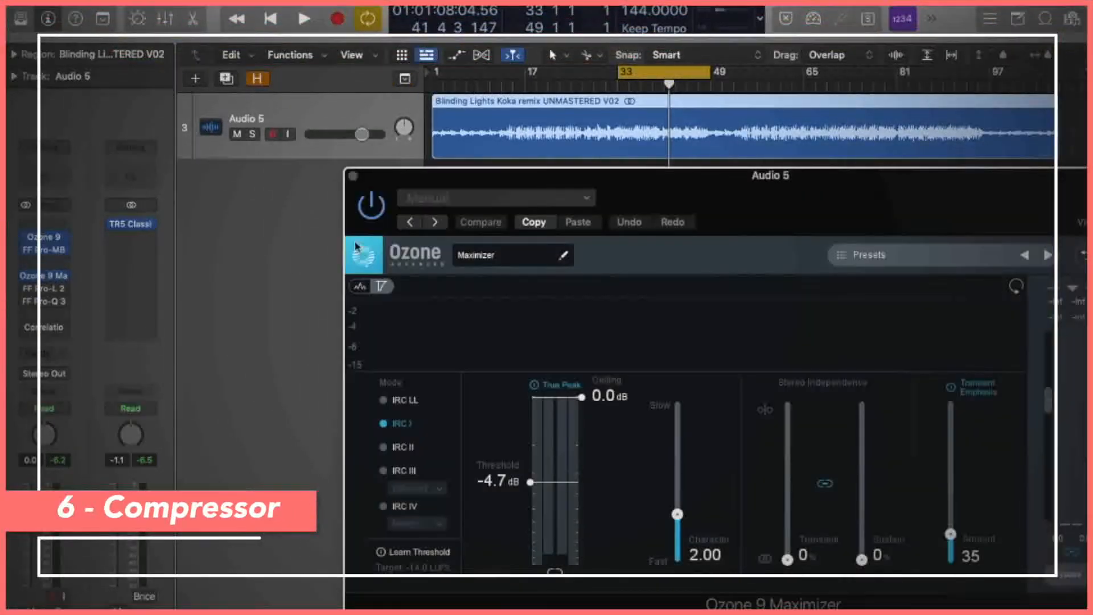
left_click_drag(756, 177, 673, 83)
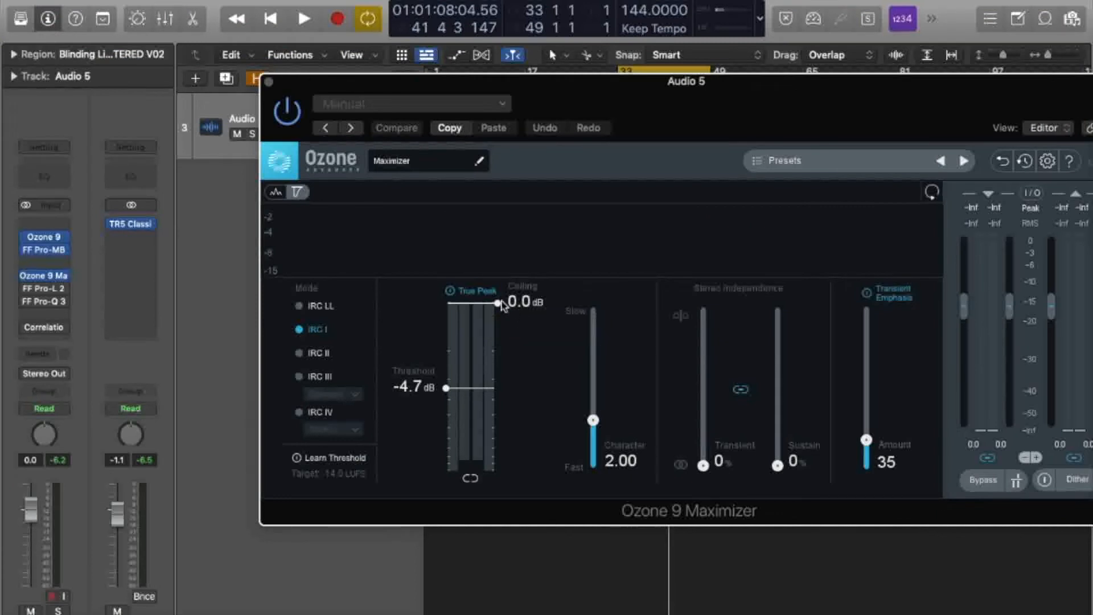
left_click_drag(497, 303, 500, 335)
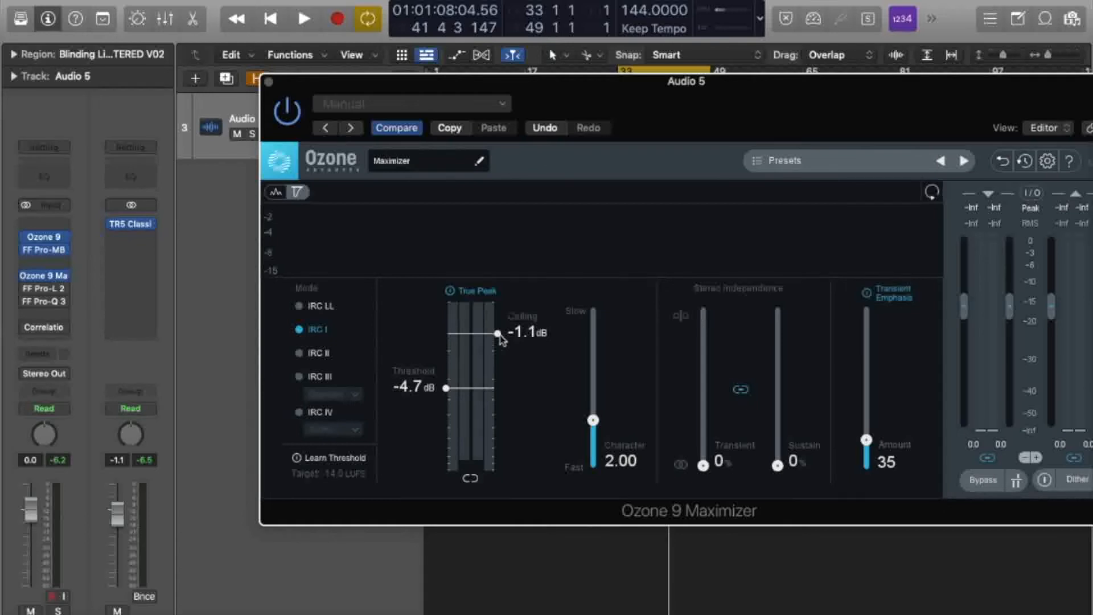
left_click_drag(498, 333, 498, 303)
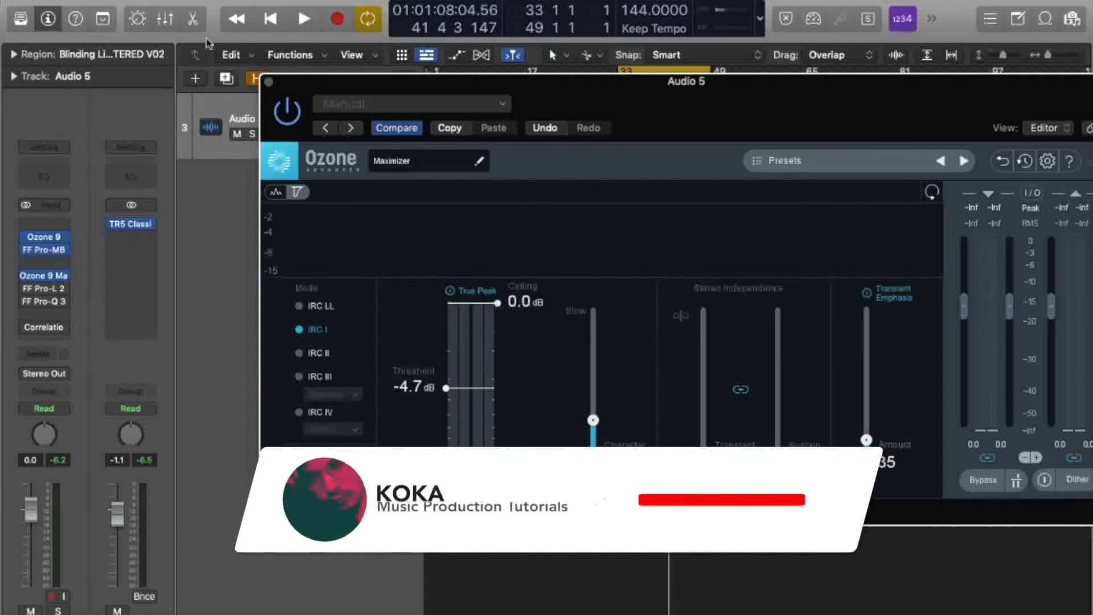
left_click(268, 82)
- Enable and open the FabFilter Pro-L 2 limiter on Audio 5, and enter an output level of -1.1 dBTP
left_click(28, 290)
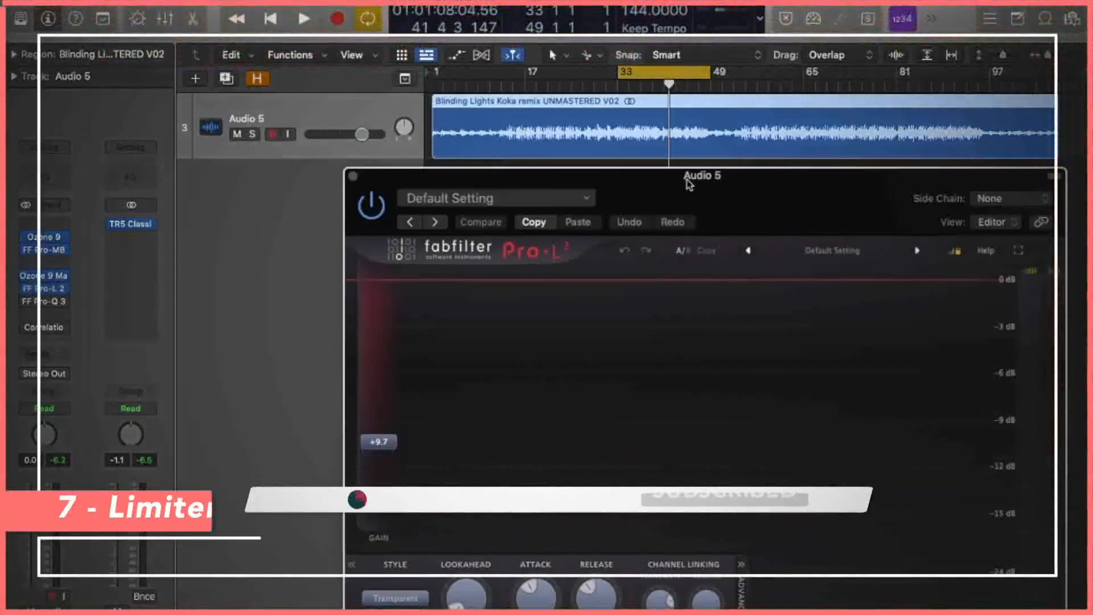
left_click_drag(686, 186, 638, 65)
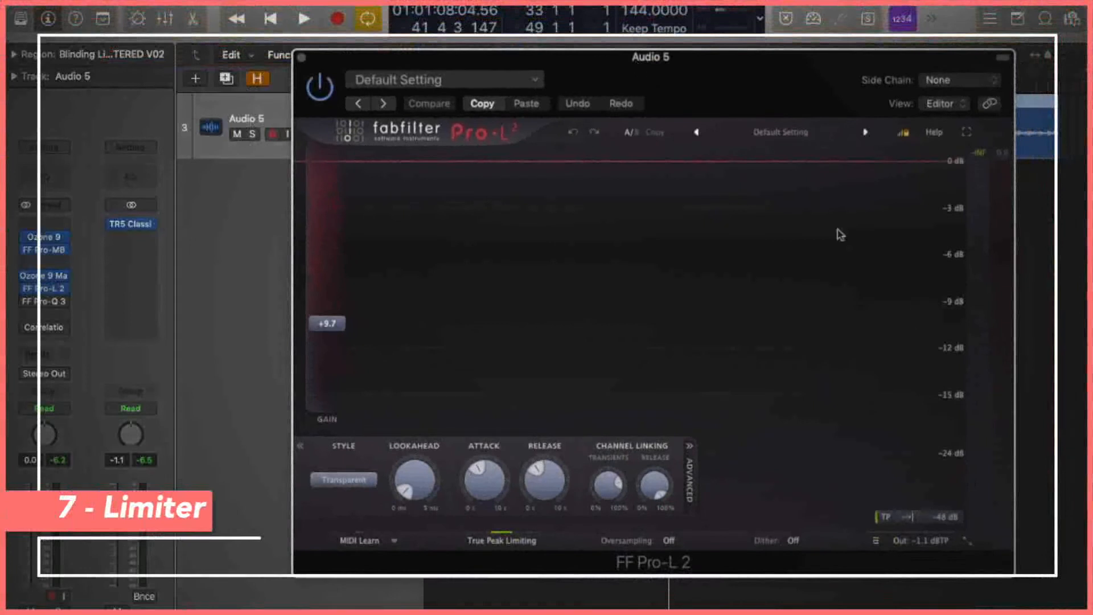
mouse_move(932, 548)
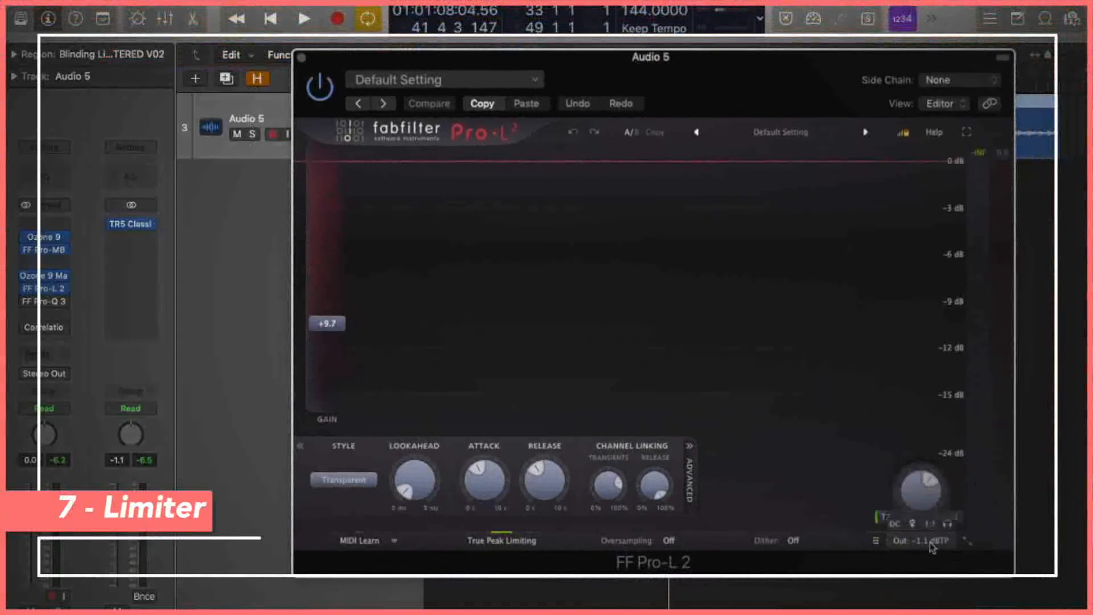
mouse_move(925, 489)
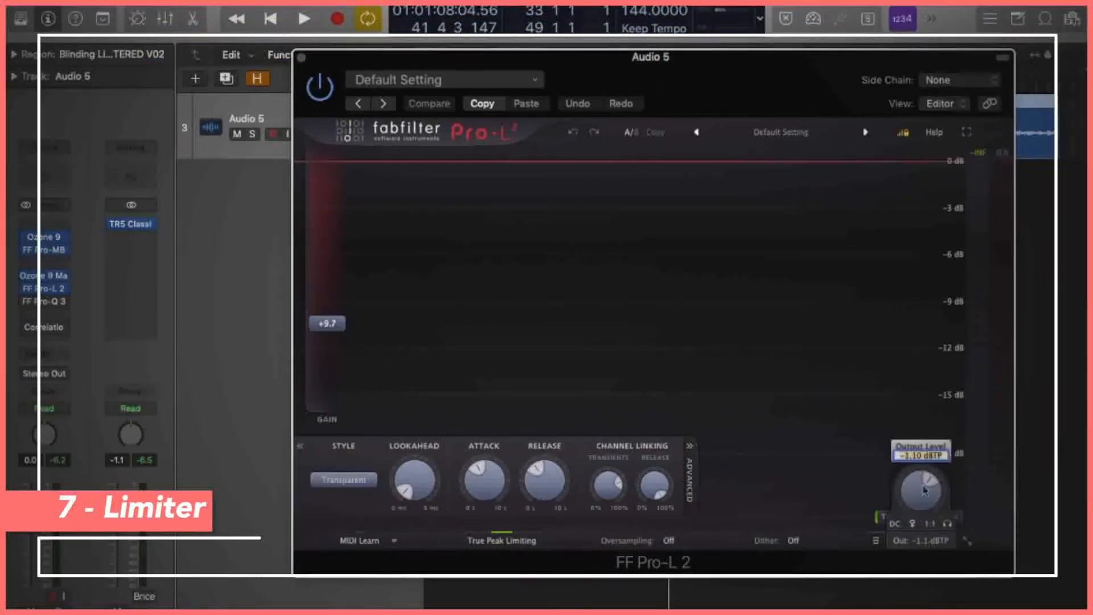
double_click(920, 456)
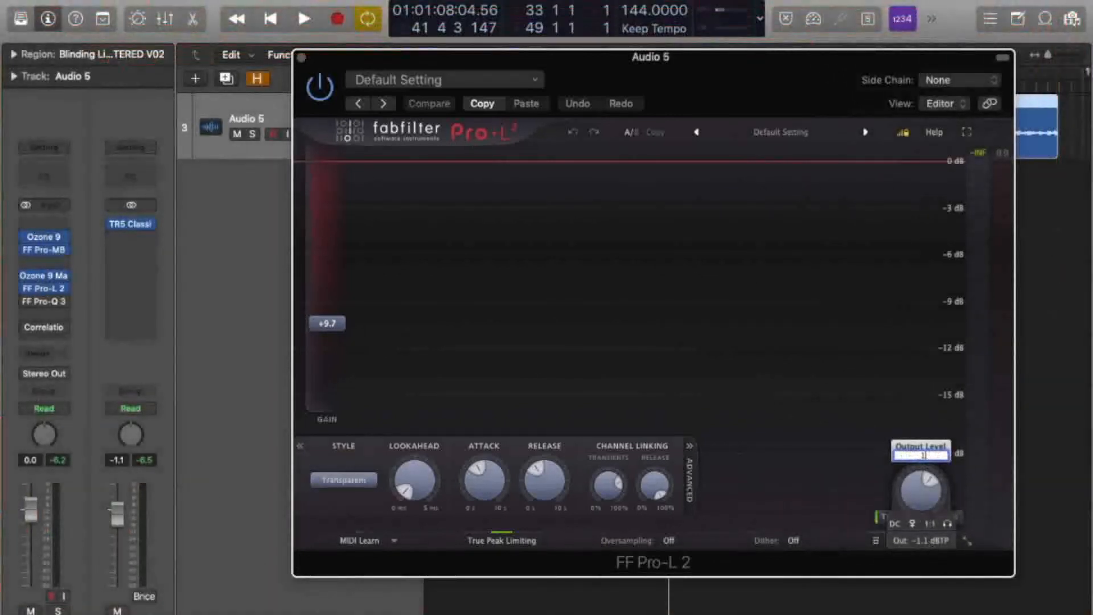
type("0")
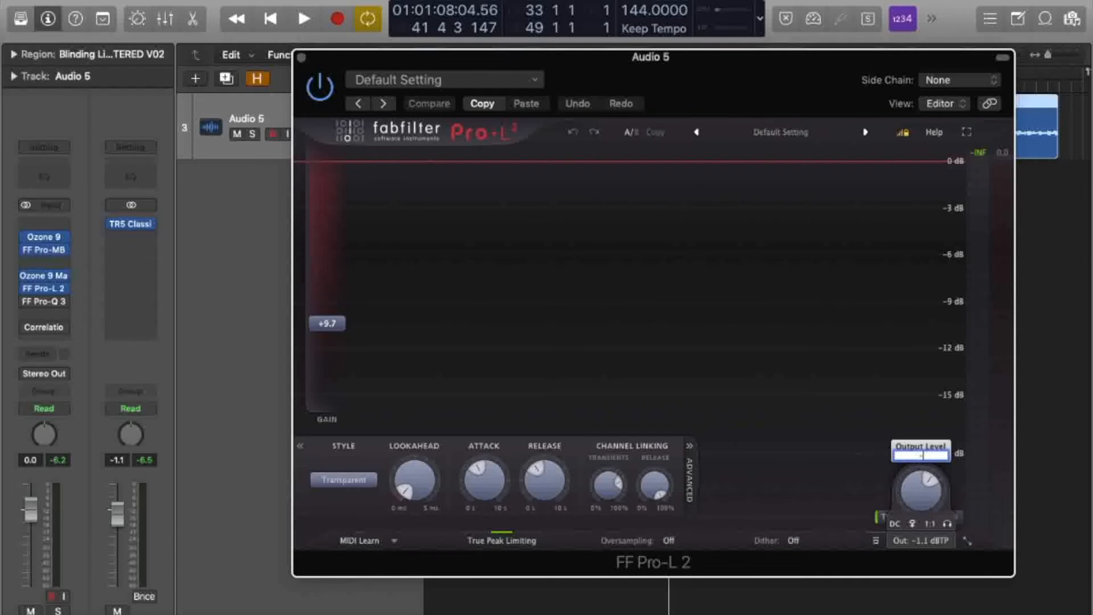
key("Return")
- Set the Pro-L 2 gain to +8.2 dB while the loop plays, and stop playback
mouse_move(329, 312)
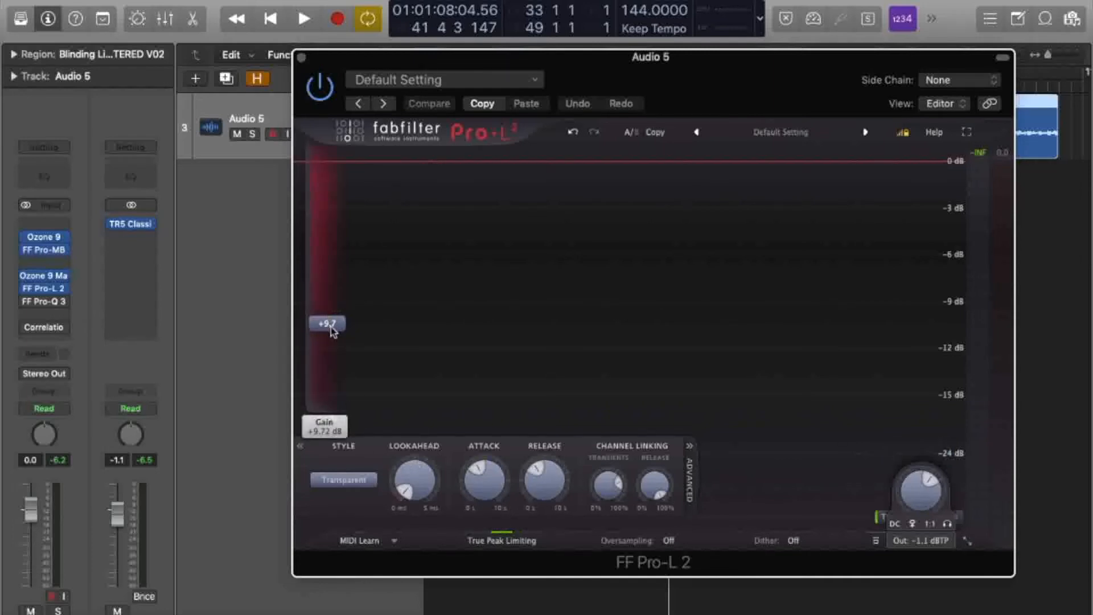
key("space")
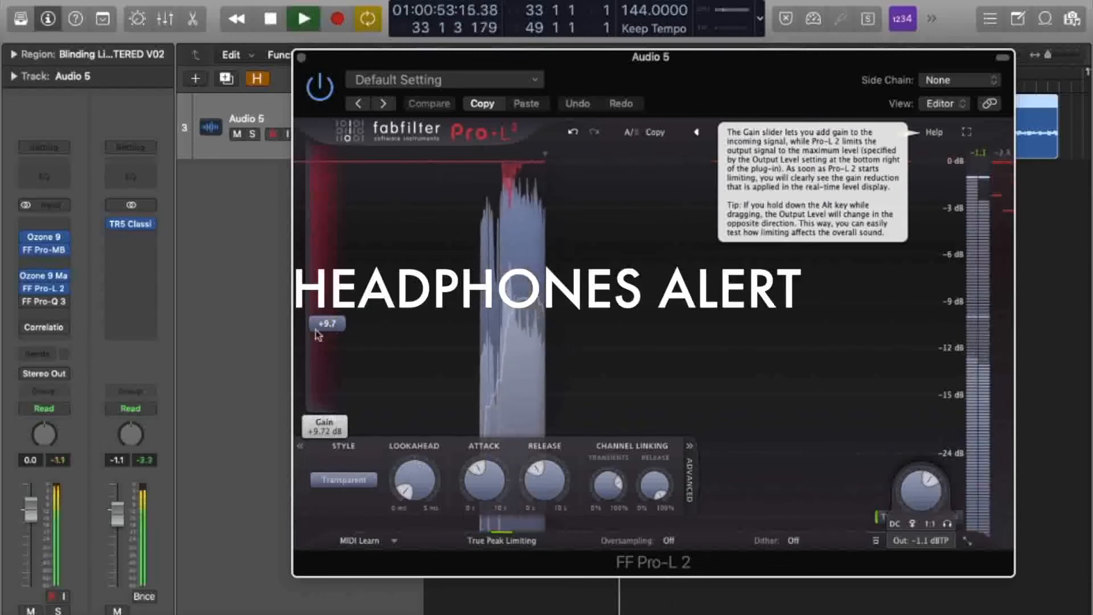
left_click_drag(308, 323, 337, 343)
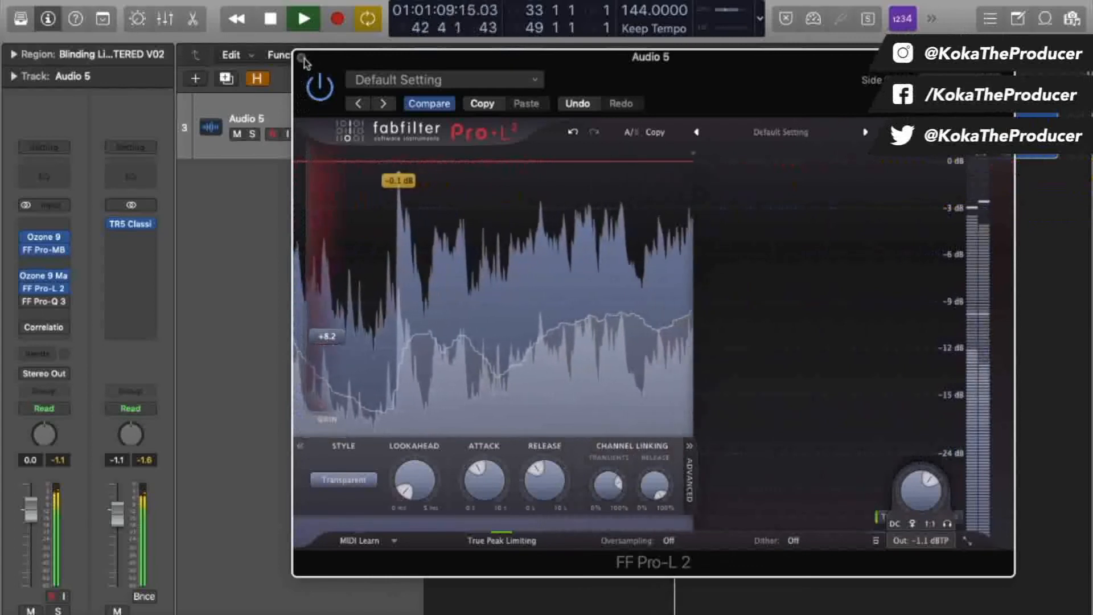
key("space")
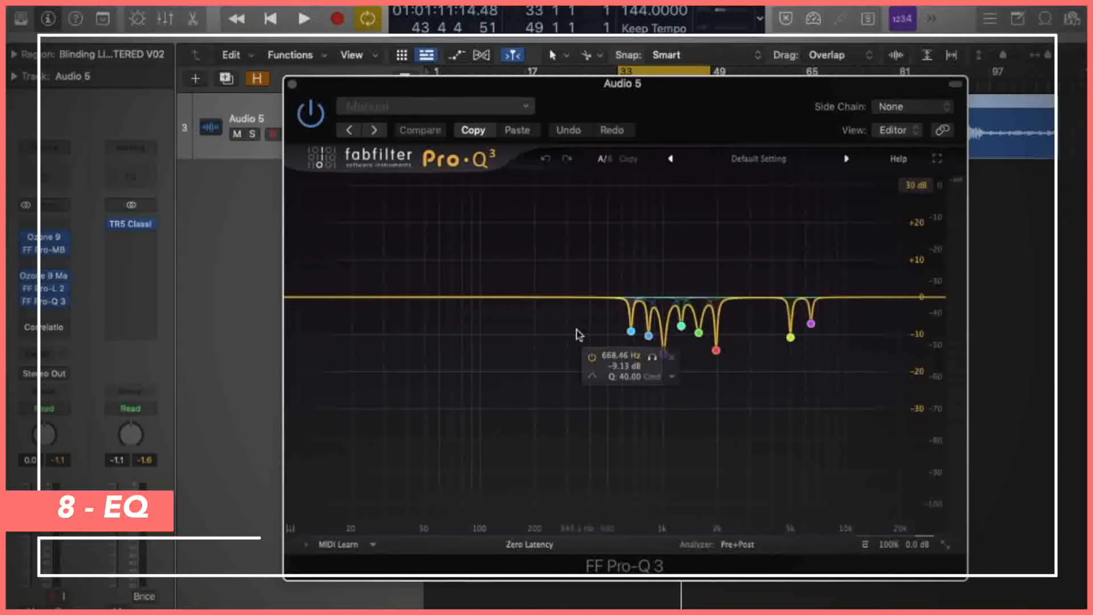
- With the loop playing, add a bell band with Q 40 in Pro-Q 3, sweep it boosted, and cut its gain just above 1 kHz
key("space")
left_click_drag(758, 301, 758, 280)
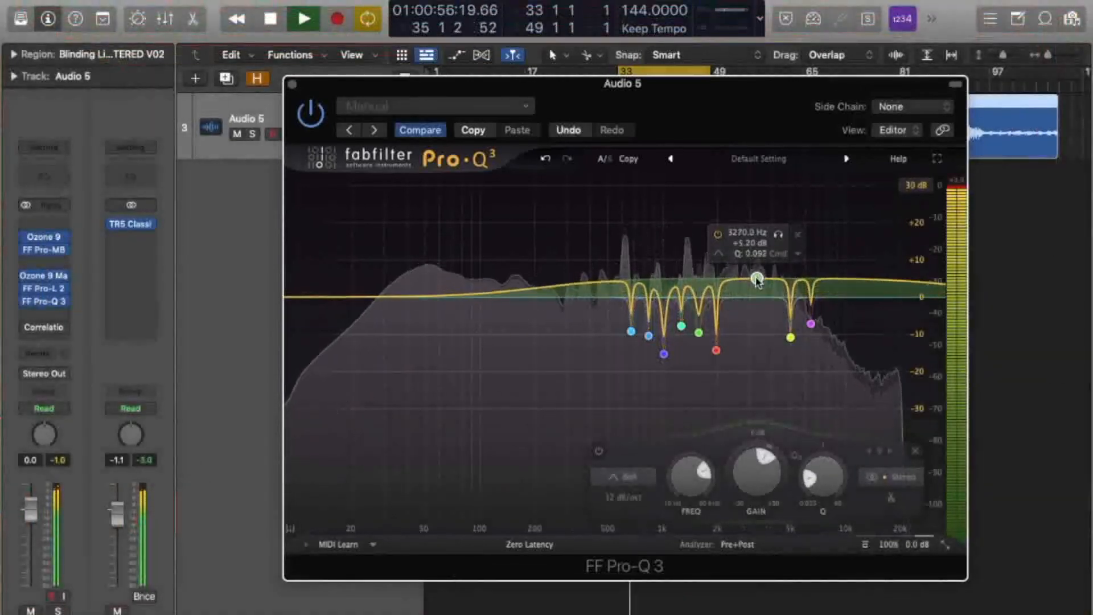
scroll(756, 280, "up", 10)
scroll(757, 281, "up", 5)
left_click_drag(778, 235, 777, 197)
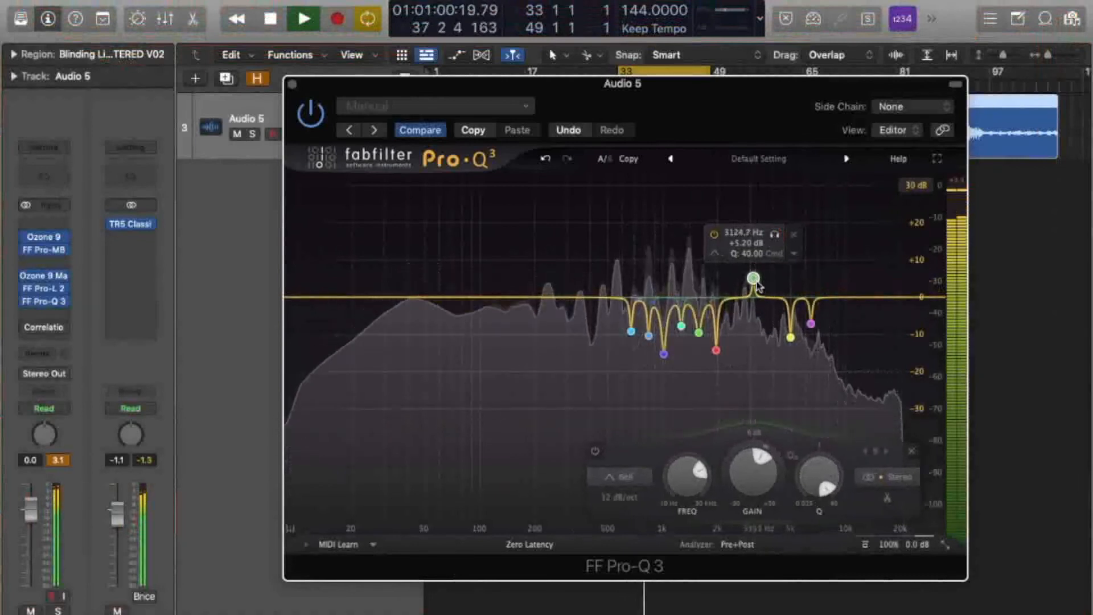
left_click_drag(754, 278, 757, 245)
left_click_drag(777, 199, 711, 221)
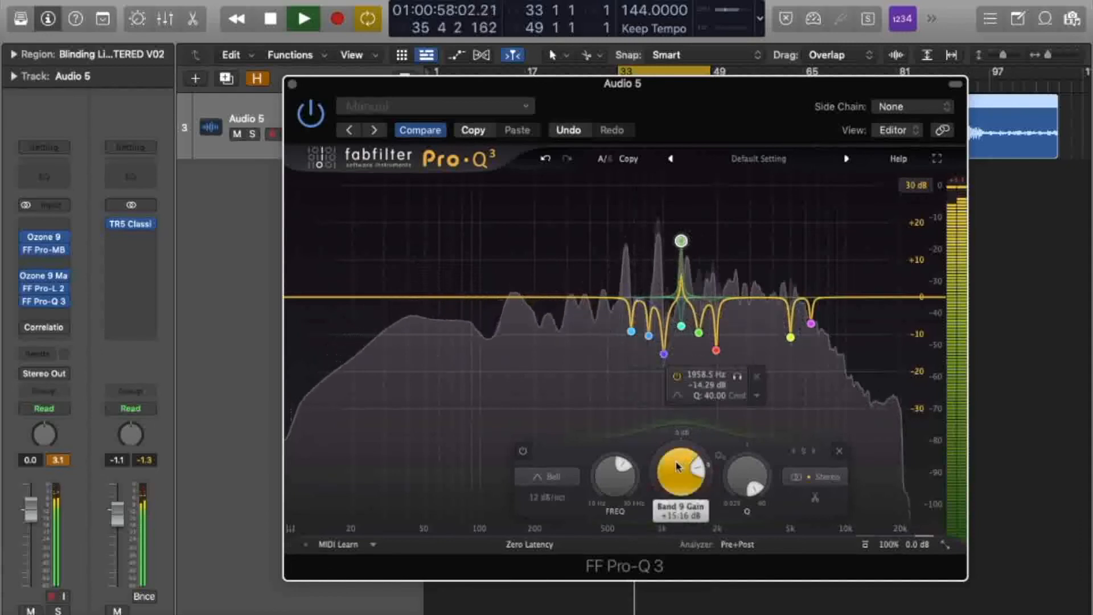
left_click_drag(684, 481, 662, 575)
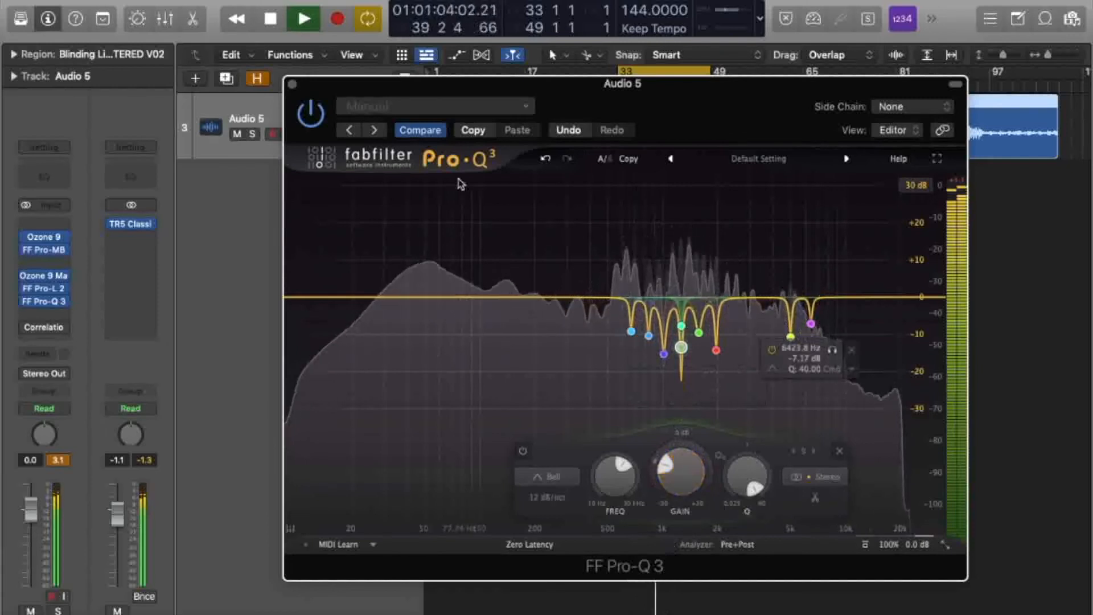
- Stop playback, close Pro-Q 3, and move it ahead of Pro-L 2 in Audio 5's insert chain
key("space")
left_click(293, 85)
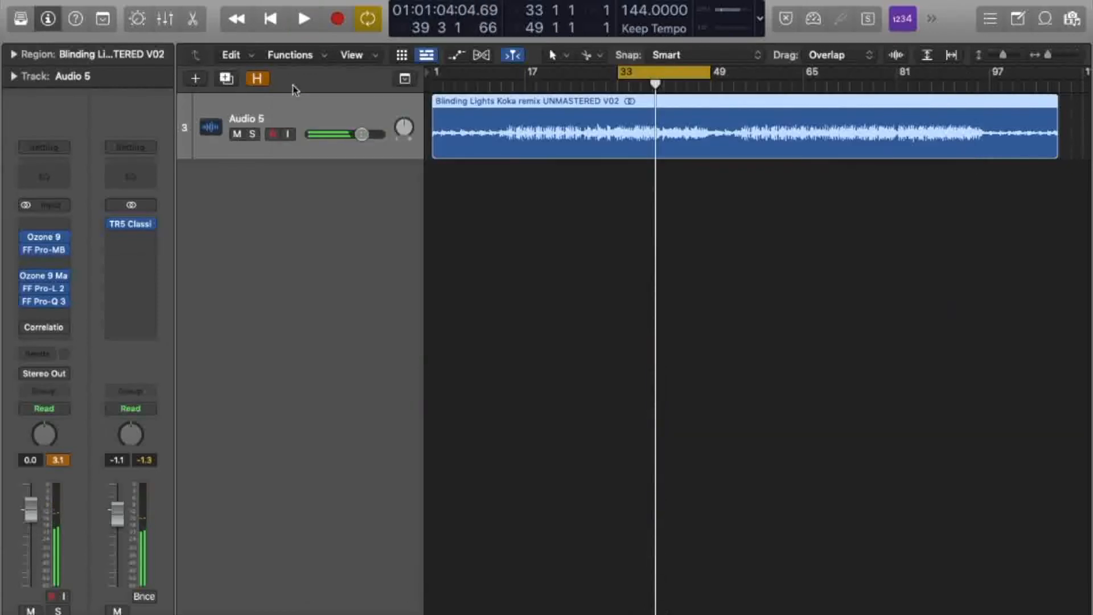
mouse_move(46, 304)
left_click_drag(46, 304, 45, 285)
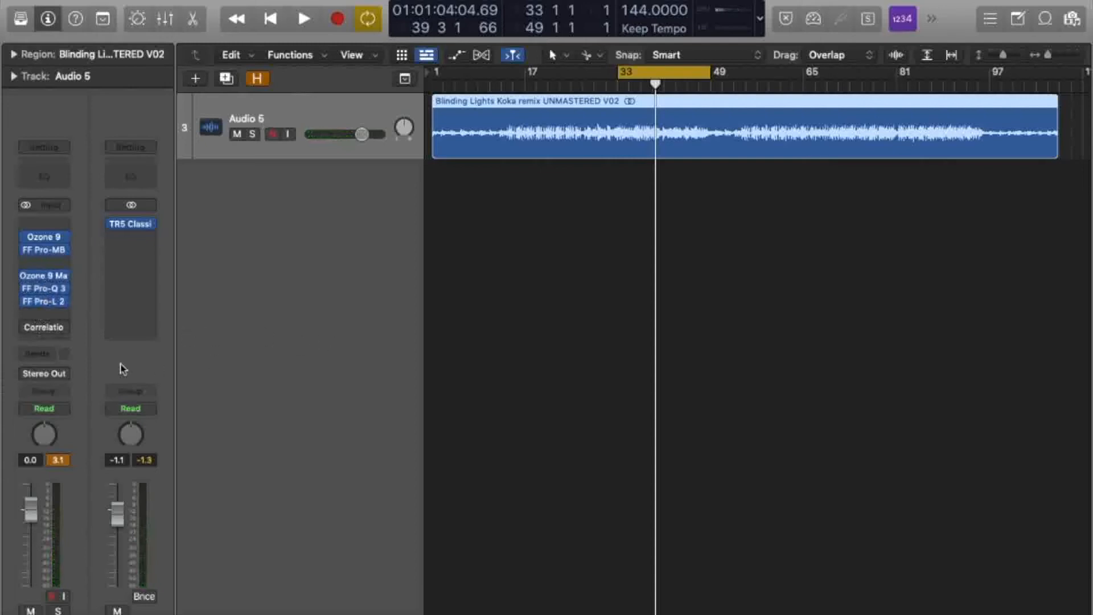
- Enable and open the Correlation Meter on Audio 5, play the loop to check the stereo phase, and close the meter
left_click(49, 331)
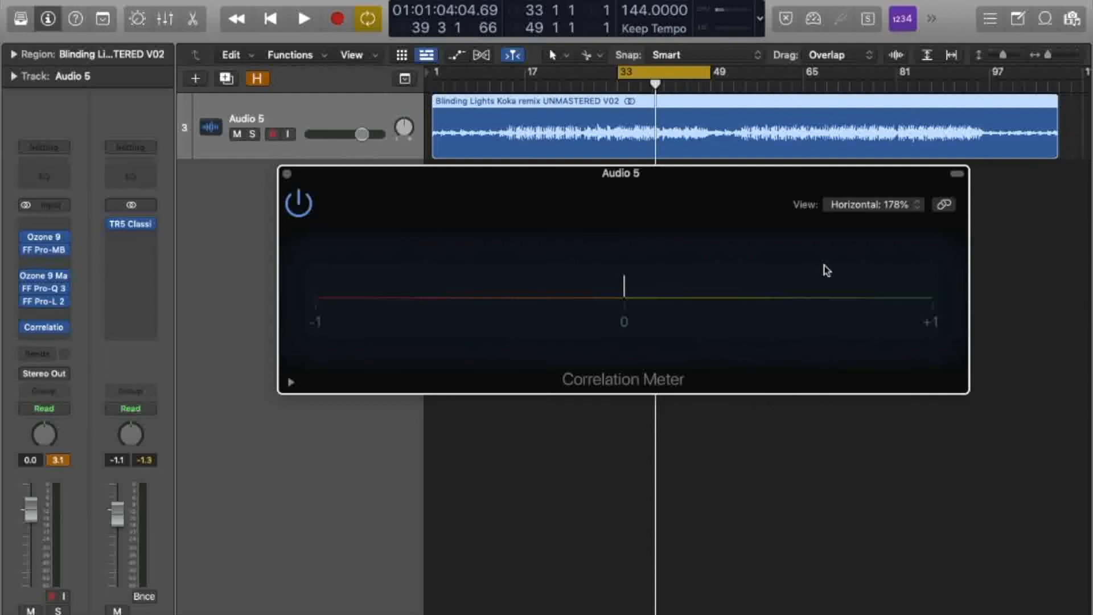
key("space")
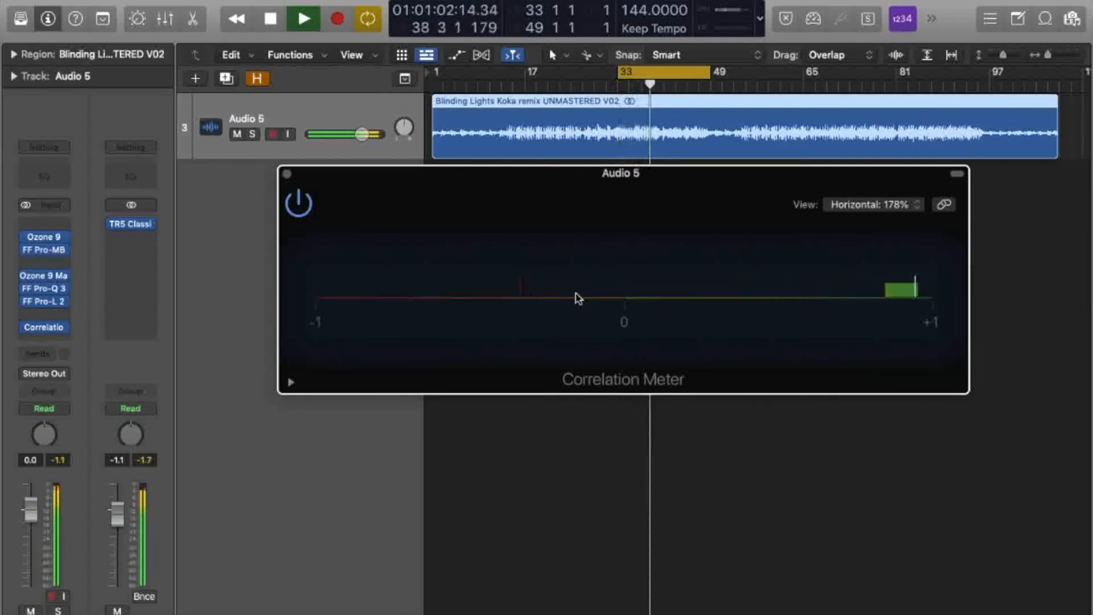
key("space")
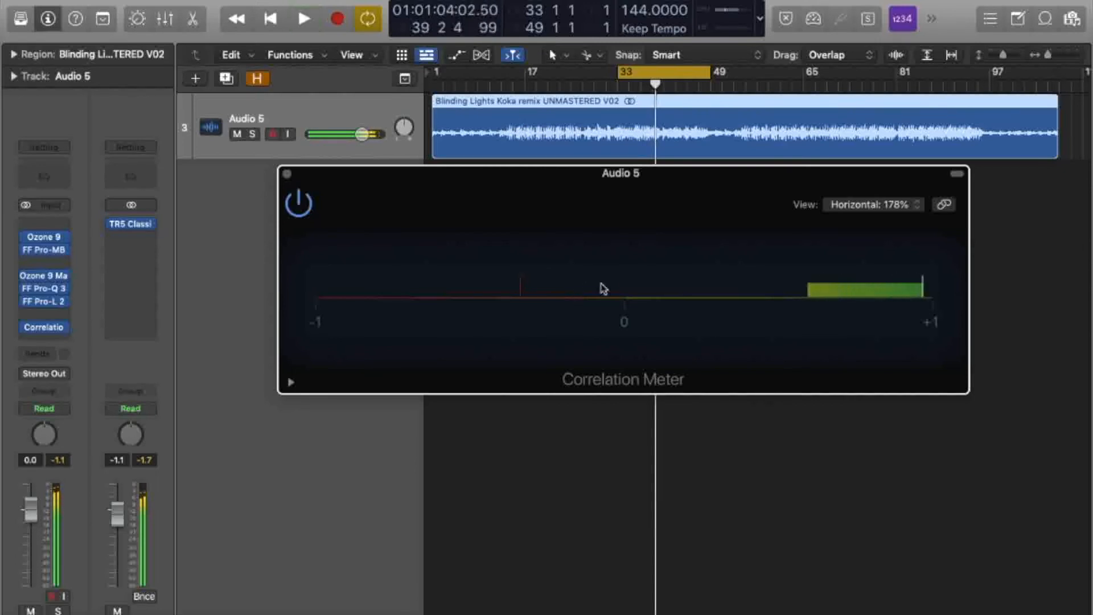
left_click(287, 174)
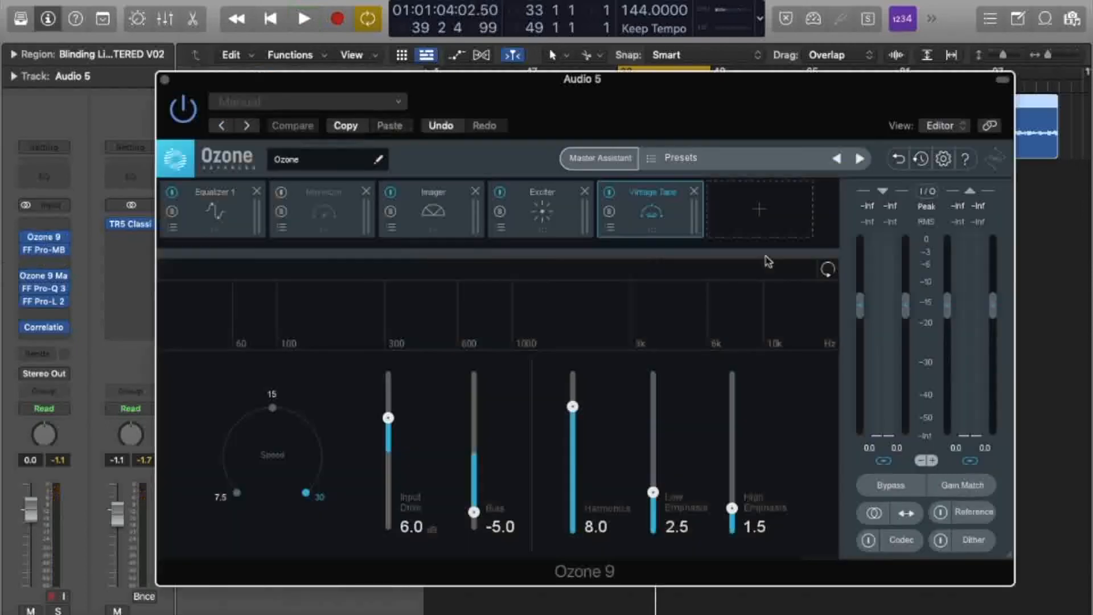
left_click_drag(916, 82, 926, 39)
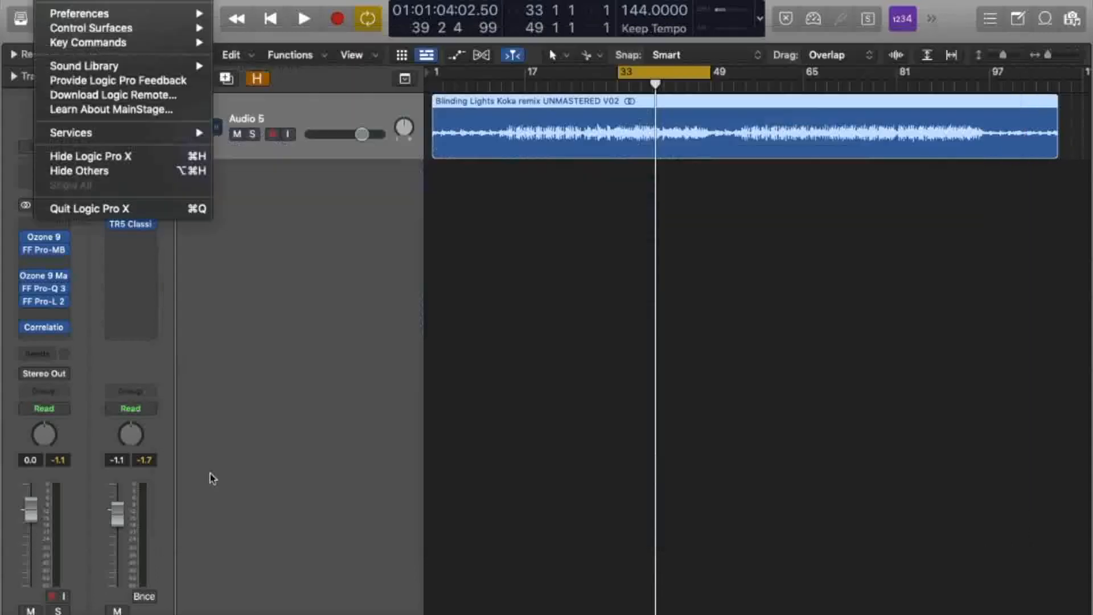
left_click(211, 474)
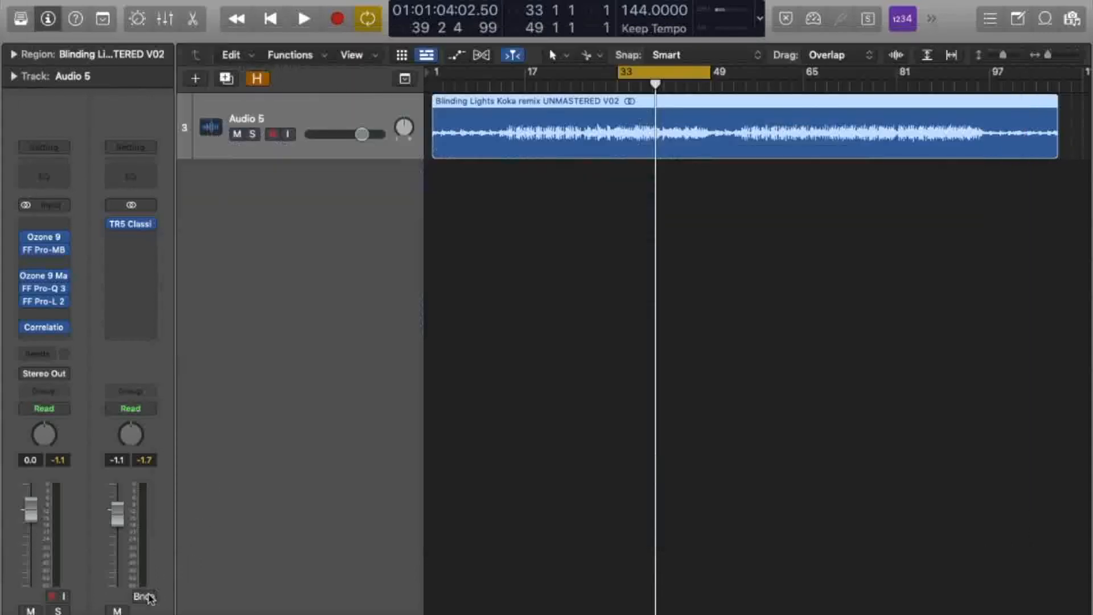
- Open the bounce settings, examine the resolution and dithering choices with 24 Bit and None kept, and cancel the bounce
left_click(145, 596)
left_click(682, 124)
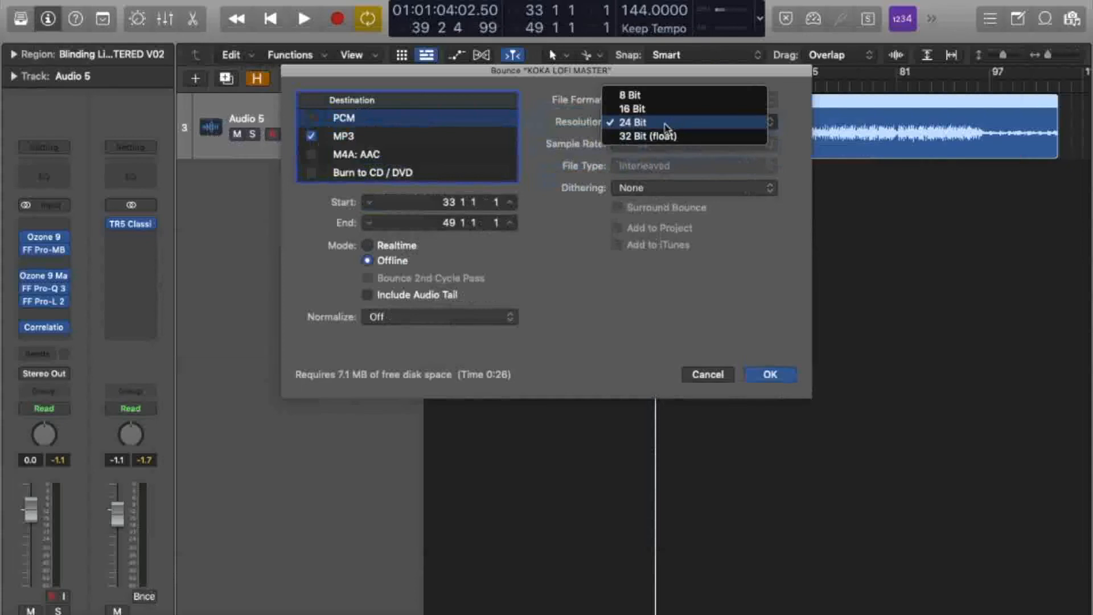
left_click(667, 128)
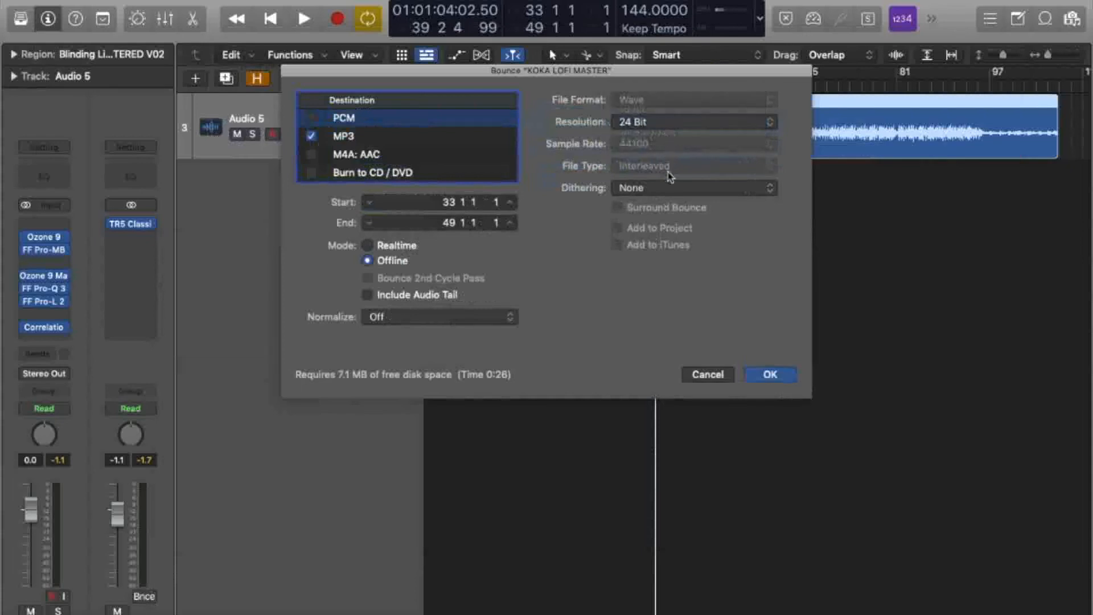
left_click(655, 189)
left_click(666, 125)
left_click(667, 125)
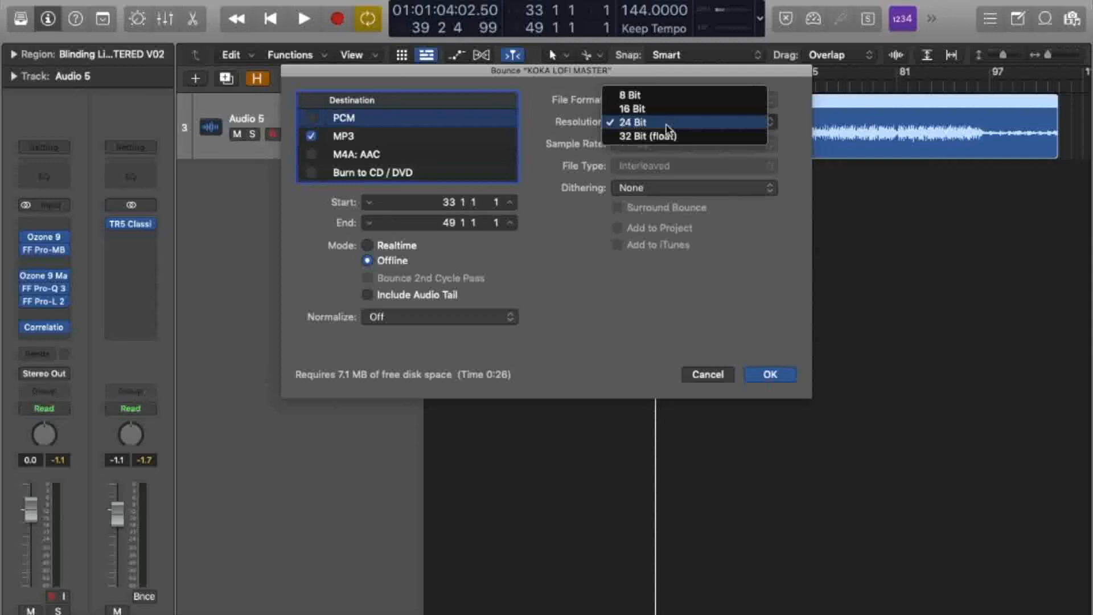
left_click(669, 123)
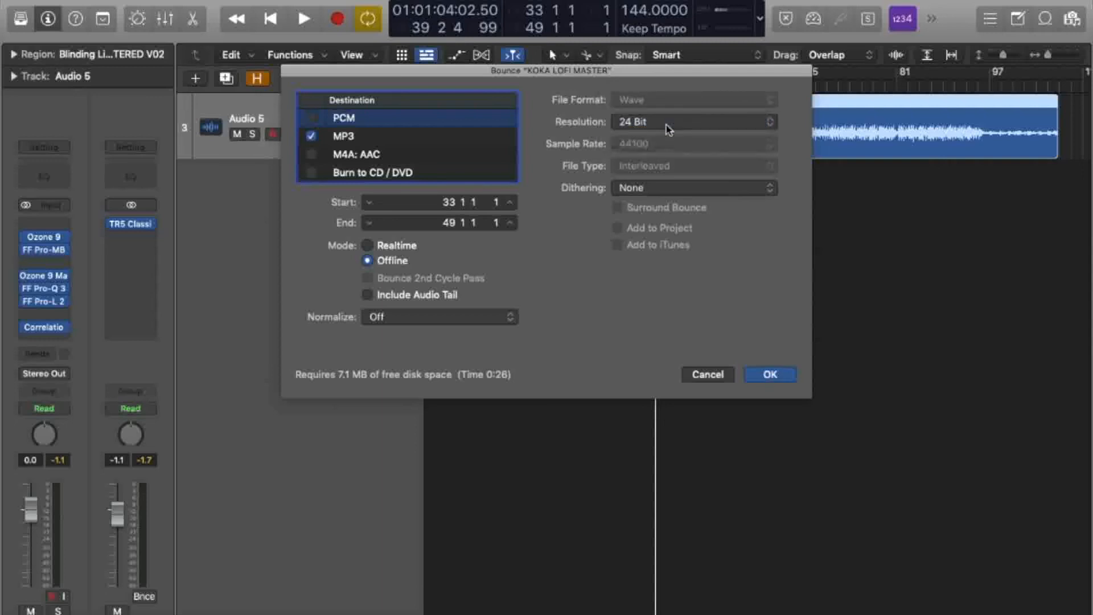
left_click(669, 188)
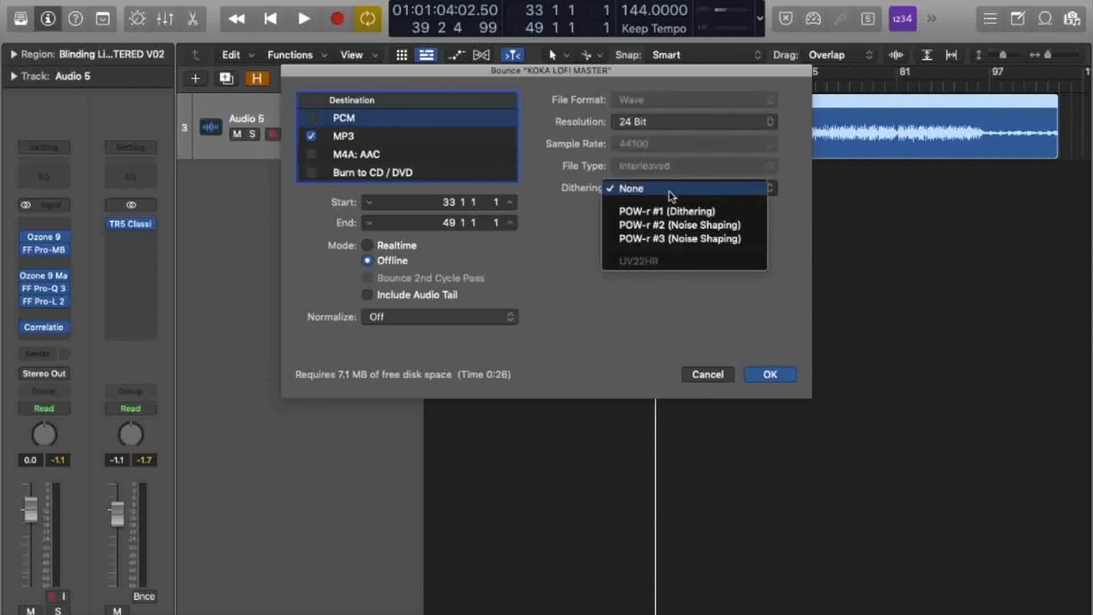
left_click(677, 292)
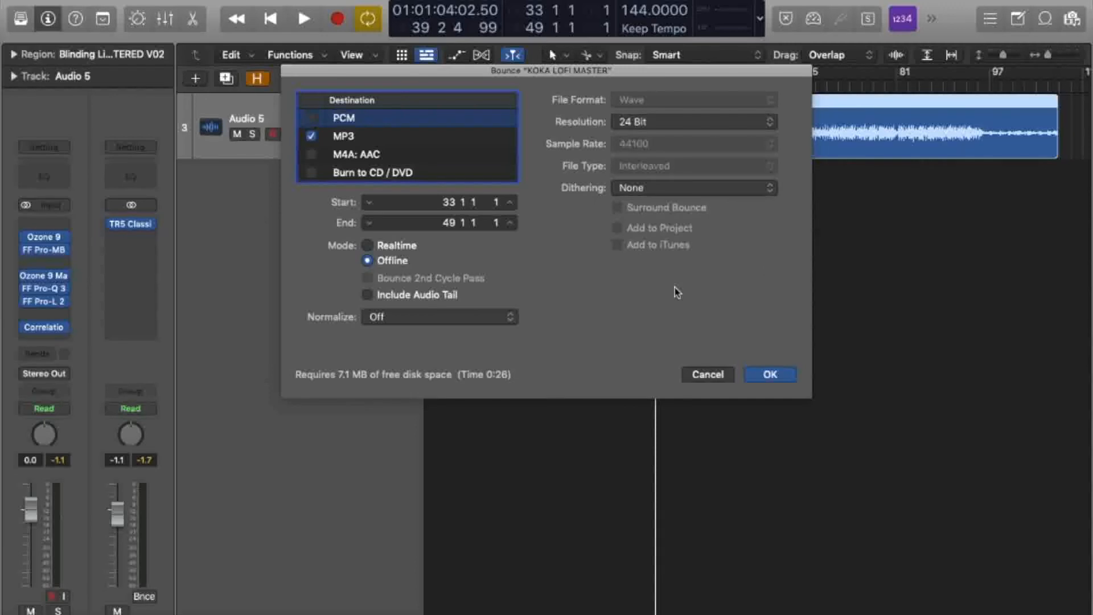
left_click(719, 377)
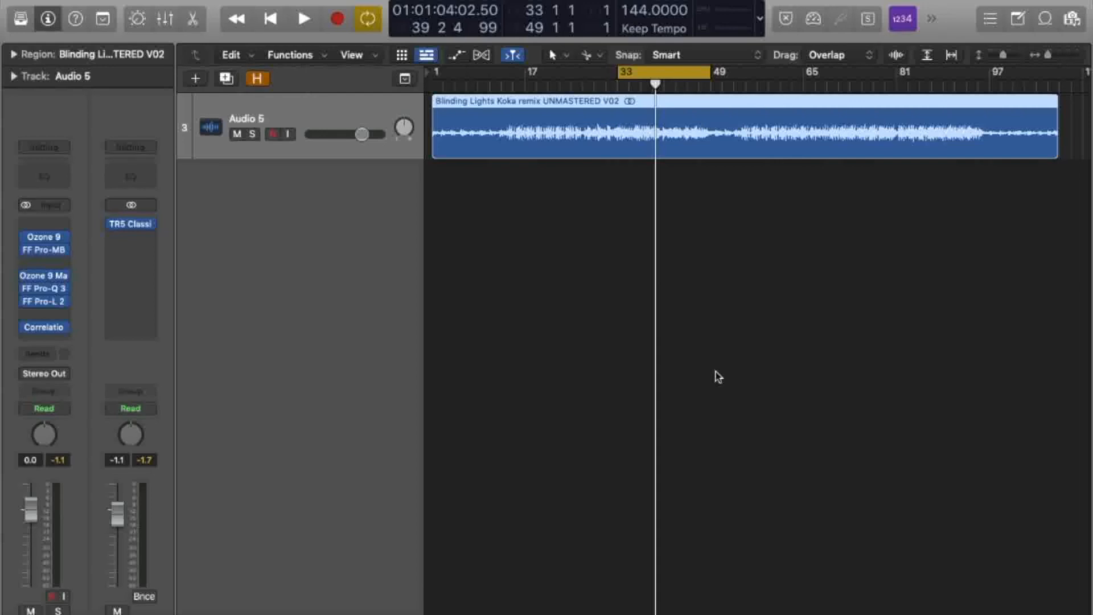
- Bring back Ozone 9 on Audio 5 and examine the list of modules that can be added to its chain
key("v")
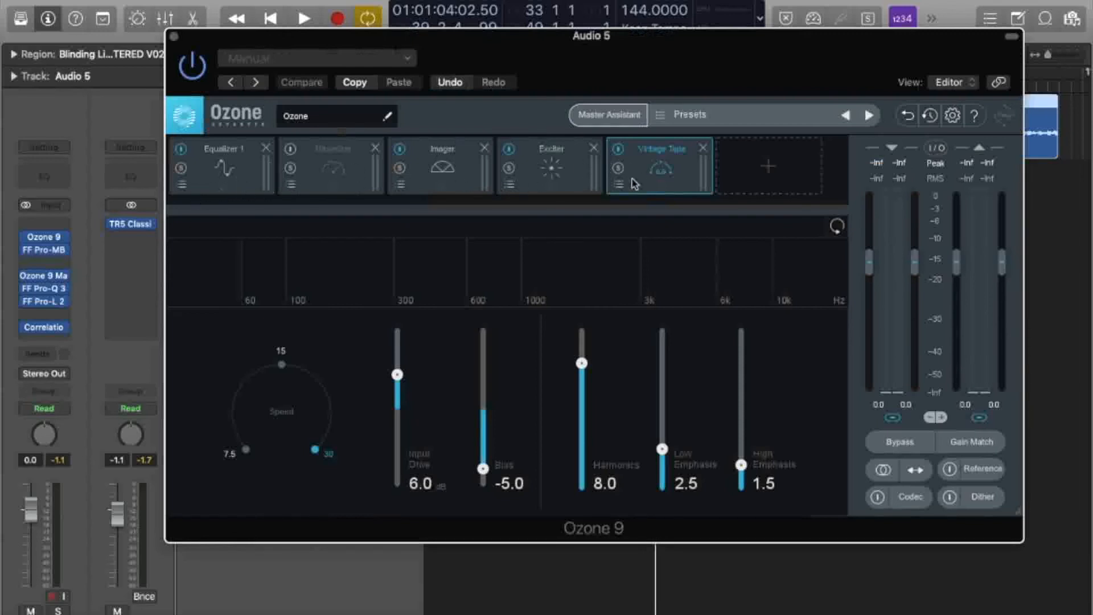
left_click(774, 166)
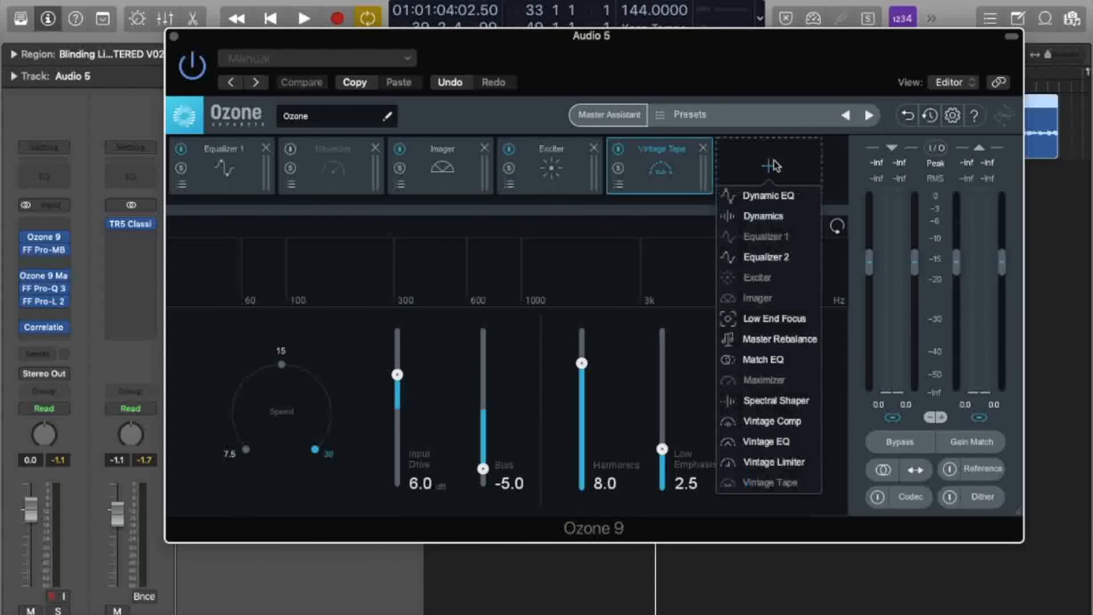
mouse_move(45, 254)
mouse_move(49, 293)
- Open Pro-Q 3 on Audio 5 and add a bell band at about 3.2 kHz, boosted about 15.7 dB with a Q of 40
left_click(48, 292)
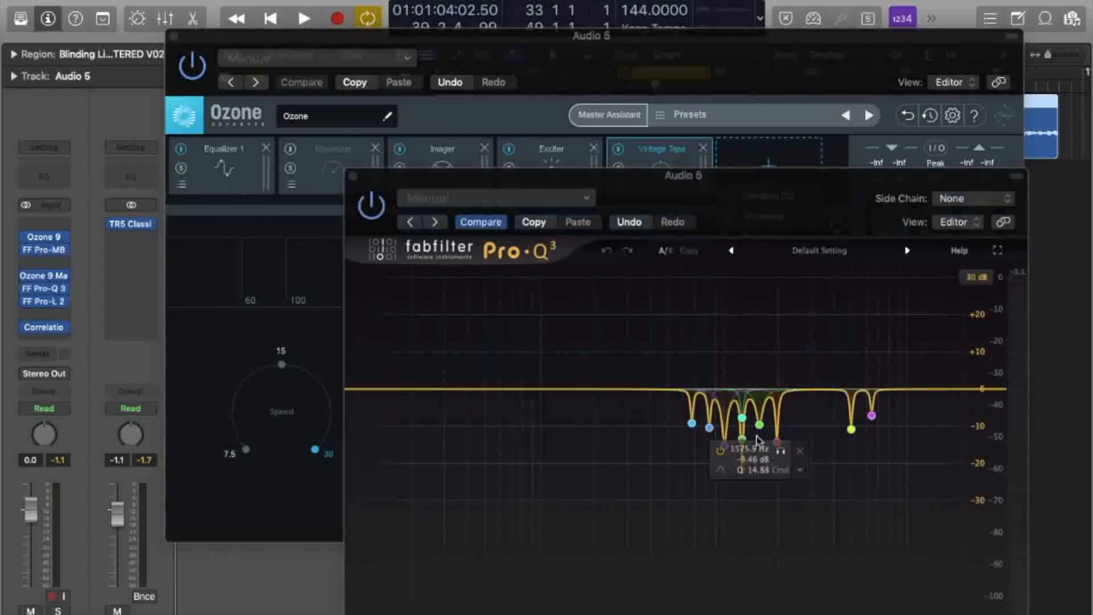
left_click(820, 390)
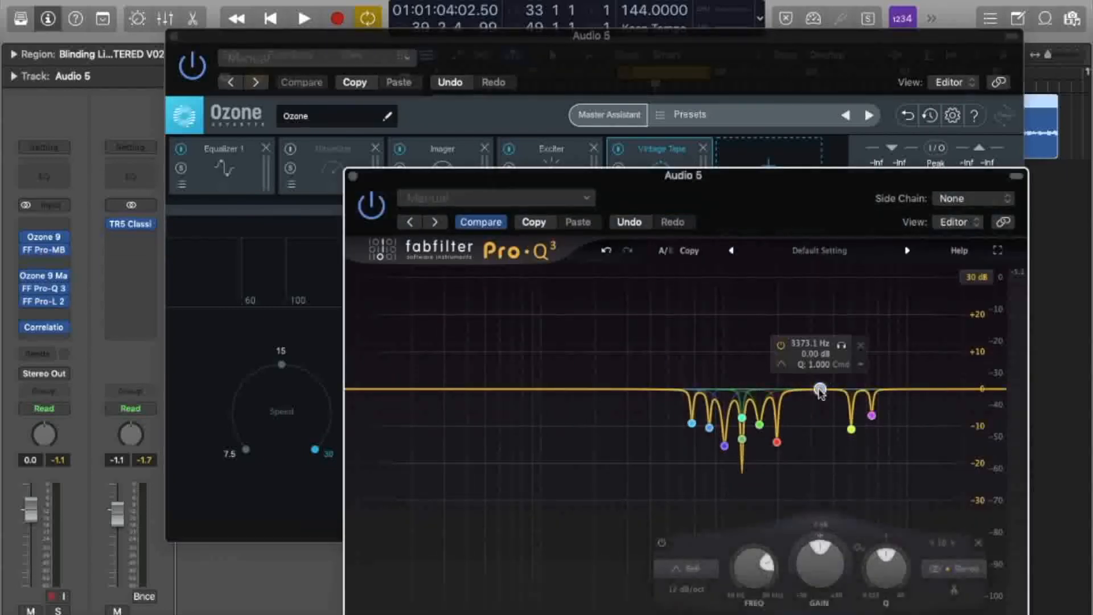
left_click_drag(822, 390, 820, 333)
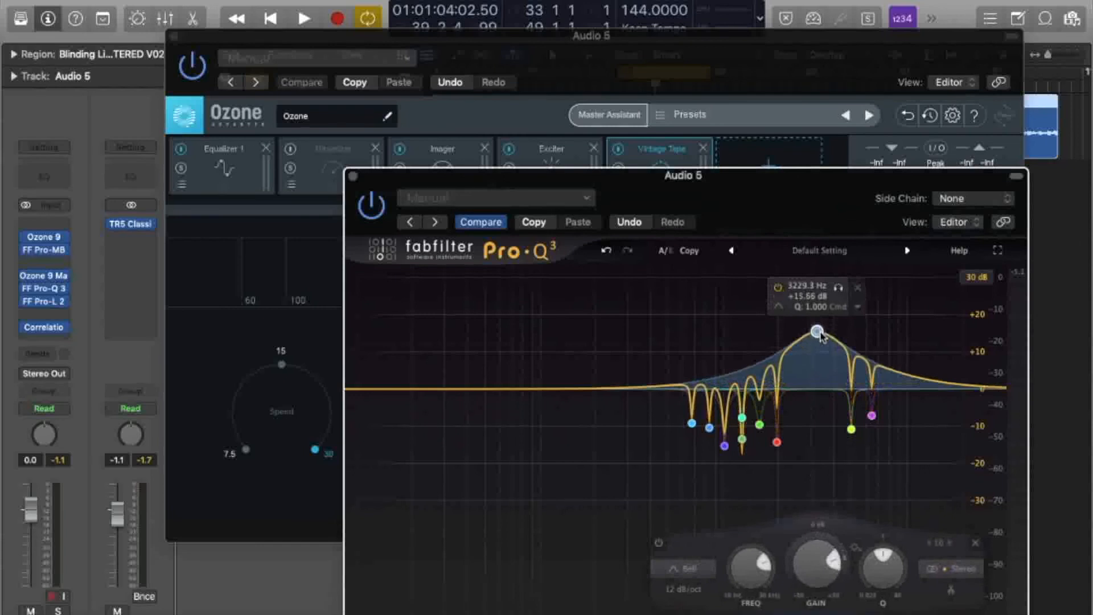
scroll(818, 333, "up", 15)
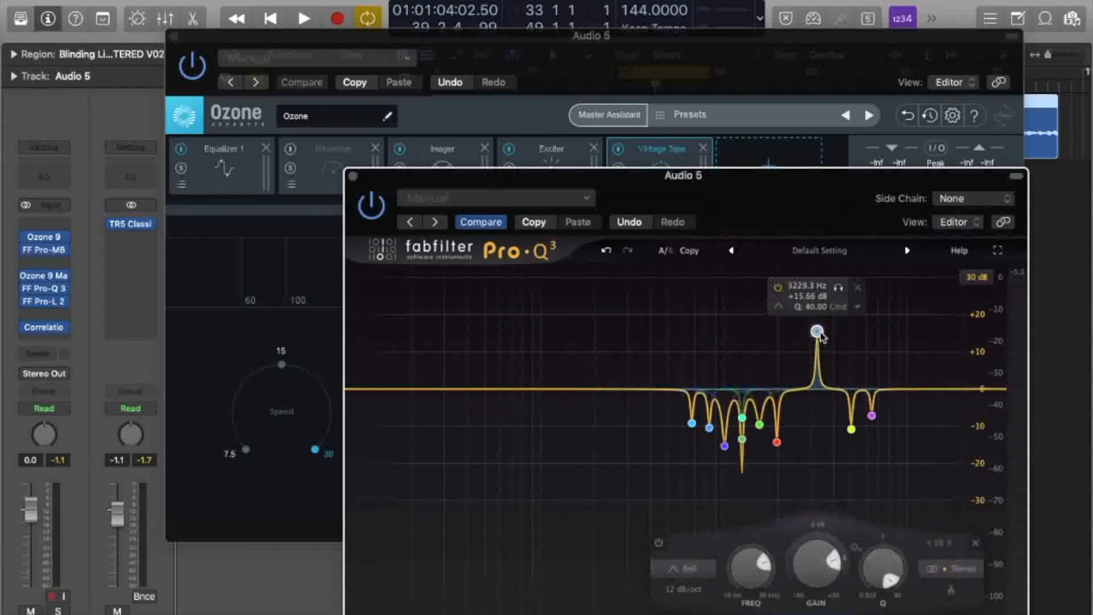
- Raise the new narrow band to about +19.5 dB, sweep it up to just below the existing cut near 5 kHz, and lower its gain
left_click_drag(818, 333, 798, 317)
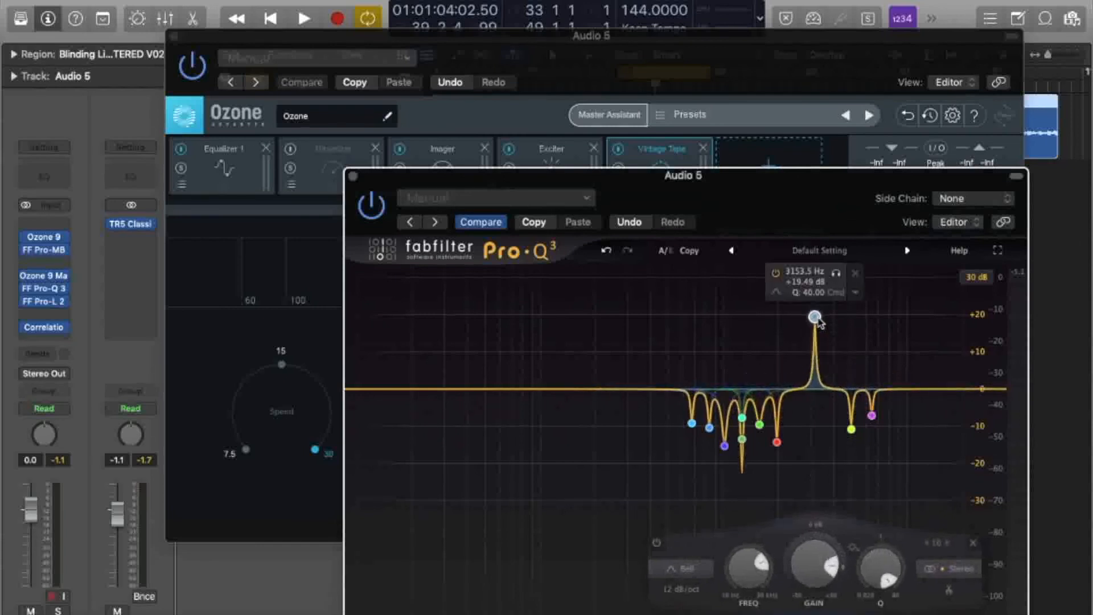
left_click(823, 277)
left_click_drag(824, 282, 852, 342)
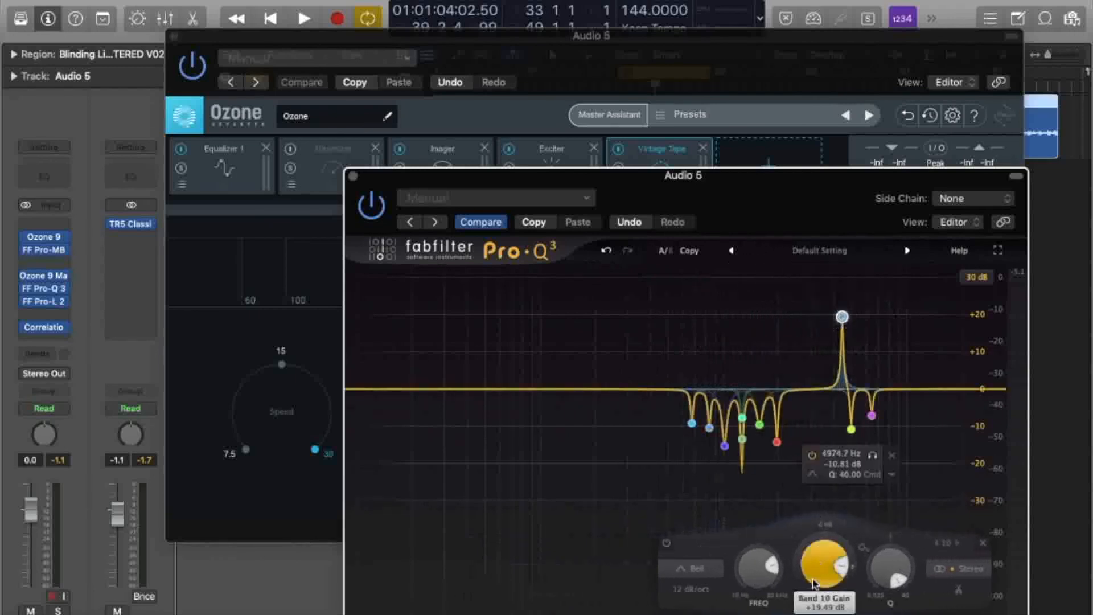
left_click_drag(815, 556, 816, 590)
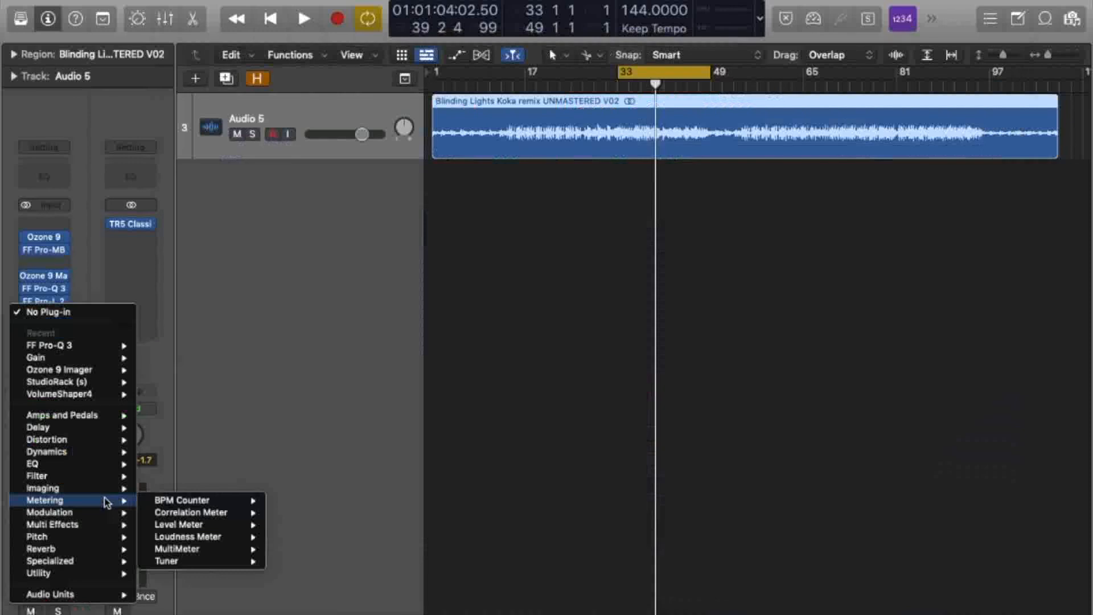
- Browse the available metering plug-ins and insert the stereo Waves VU Meter (s) after Pro-L 2 on Audio 5
mouse_move(217, 501)
mouse_move(246, 512)
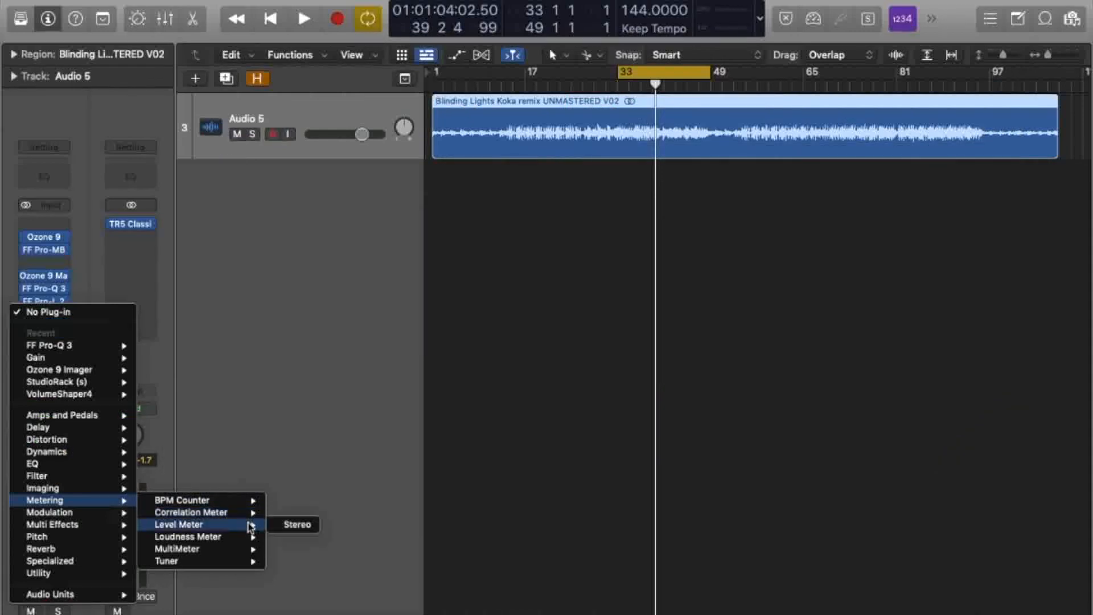
mouse_move(251, 537)
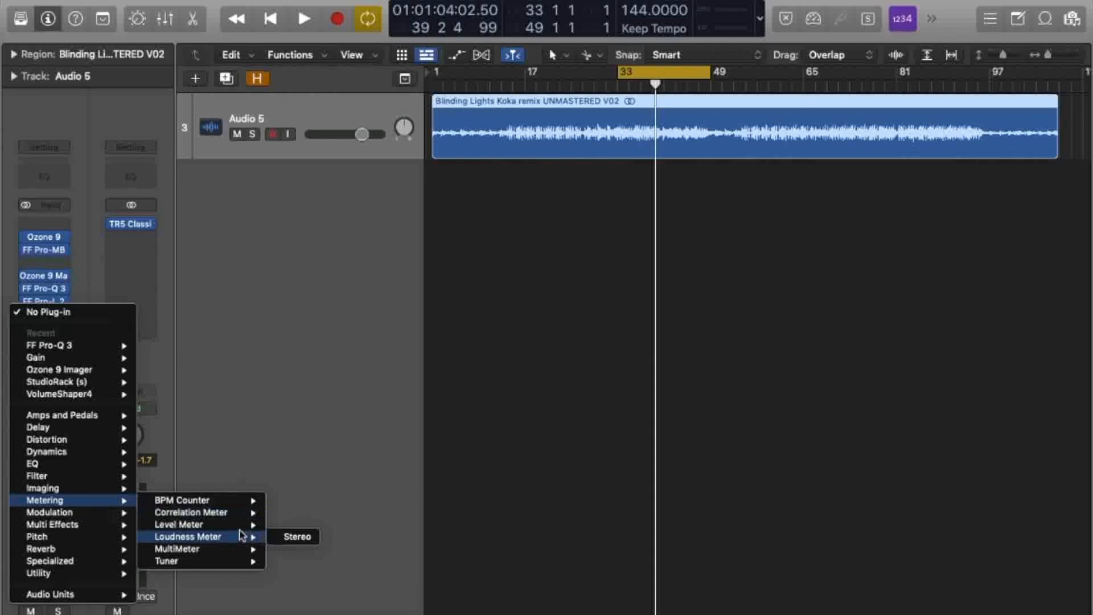
mouse_move(88, 592)
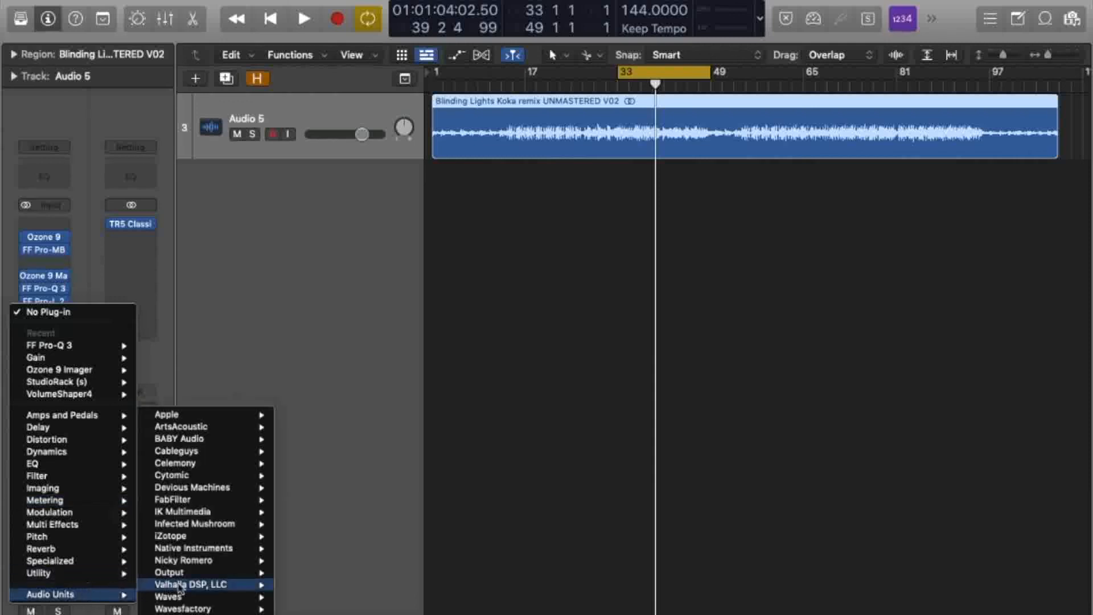
mouse_move(211, 598)
scroll(446, 393, "down", 20)
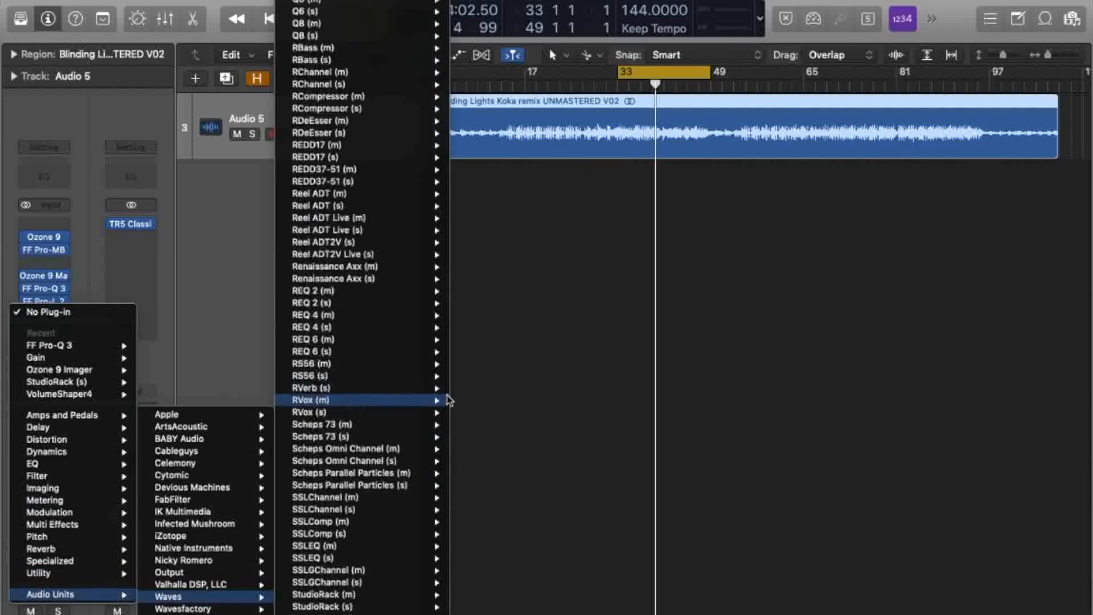
mouse_move(448, 393)
mouse_move(378, 512)
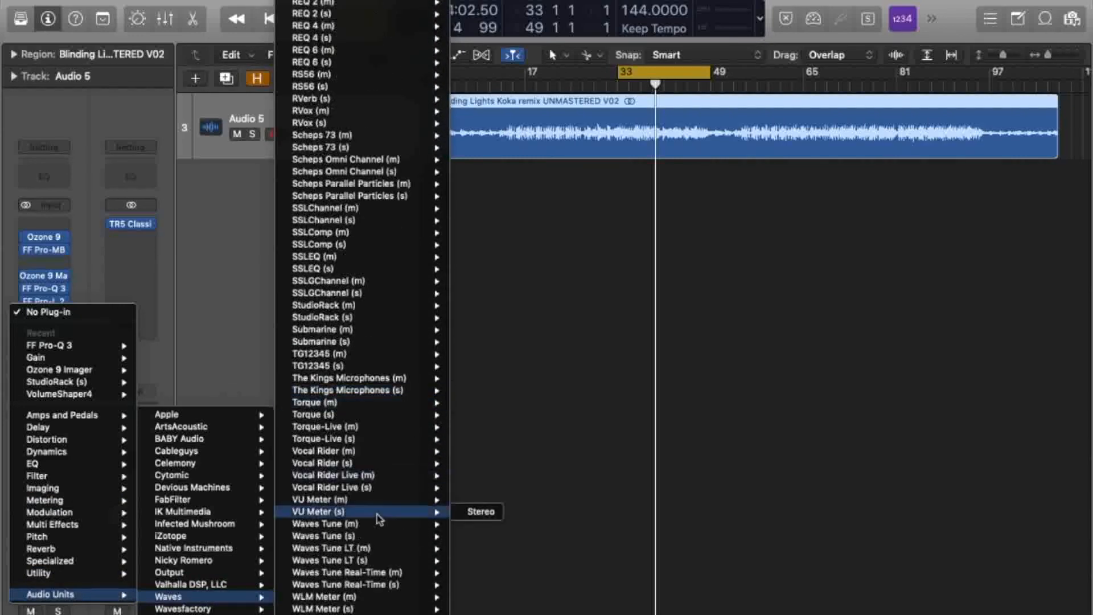
left_click(464, 511)
- Insert iZotope Insight 2 in stereo at the end of Audio 5's effects chain, dismiss its presets window and reposition the plug-in window
left_click(43, 335)
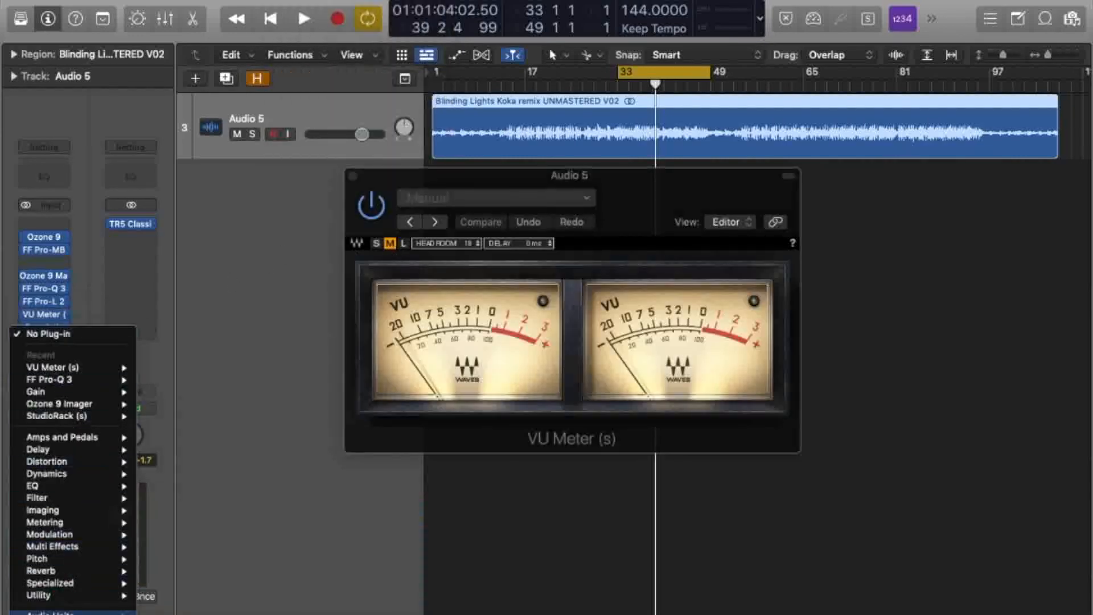
mouse_move(100, 612)
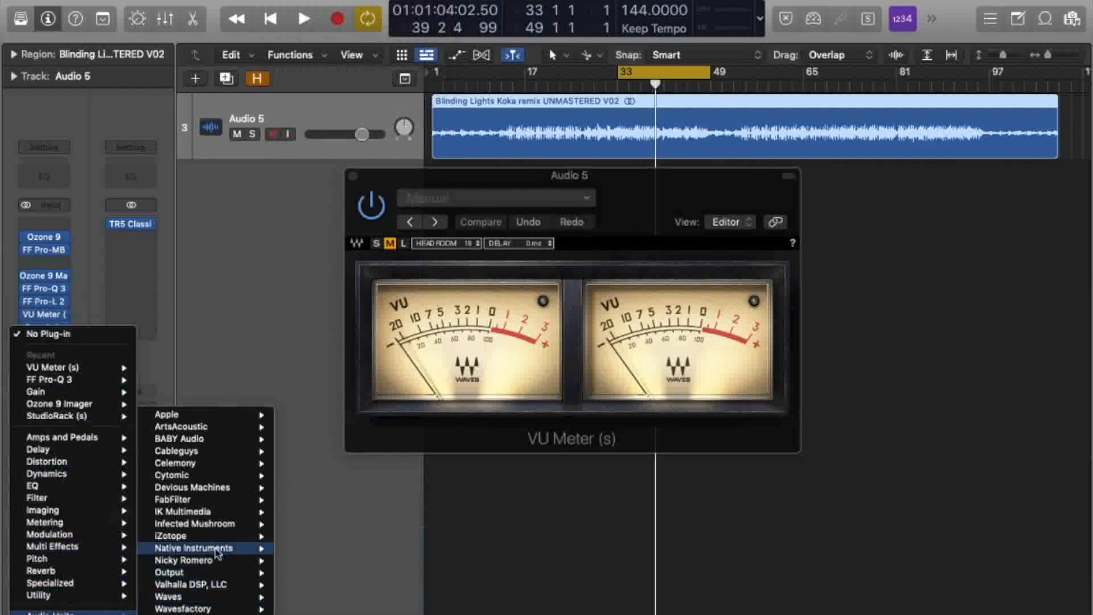
mouse_move(434, 391)
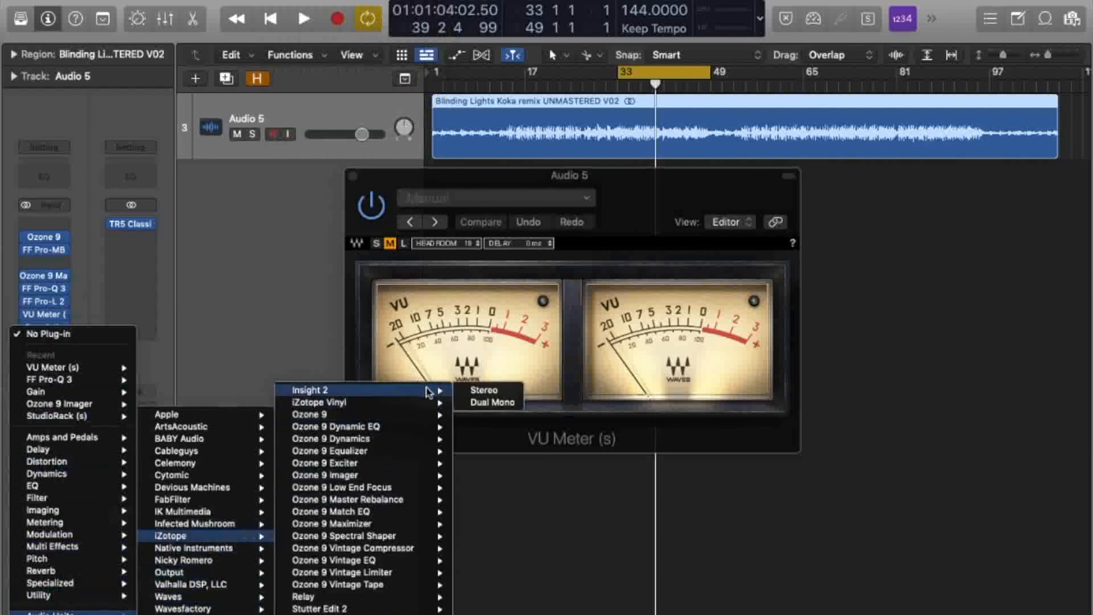
left_click(509, 391)
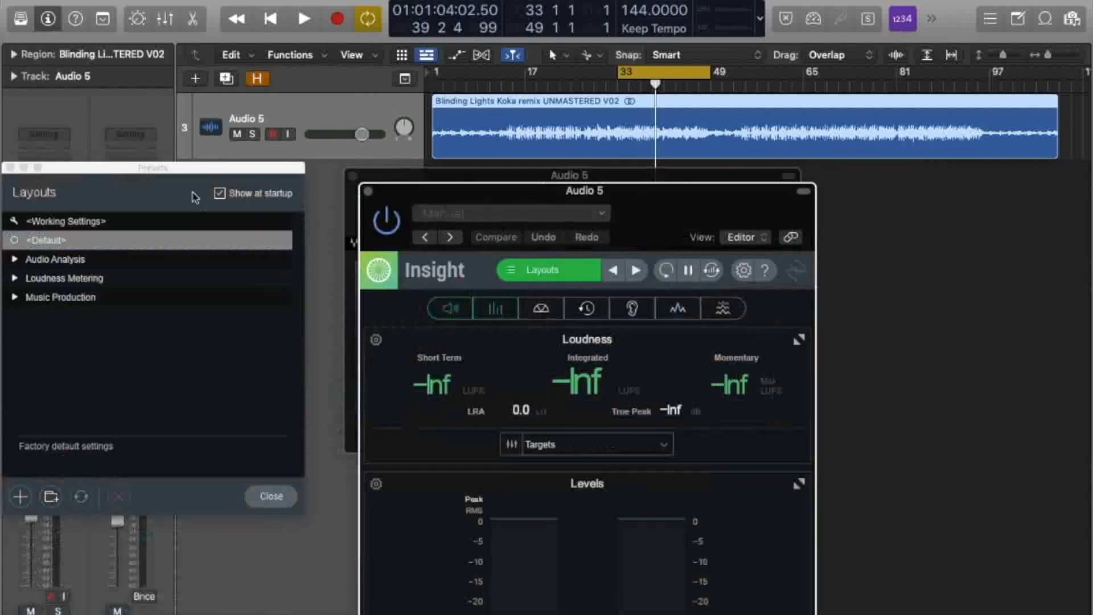
left_click(274, 500)
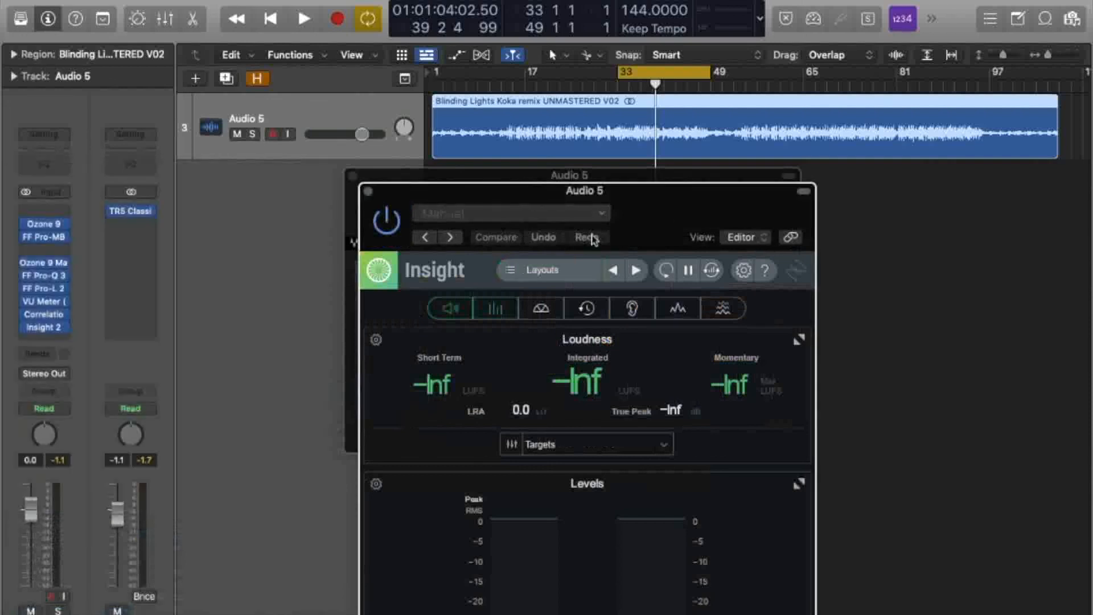
left_click_drag(639, 193, 626, 106)
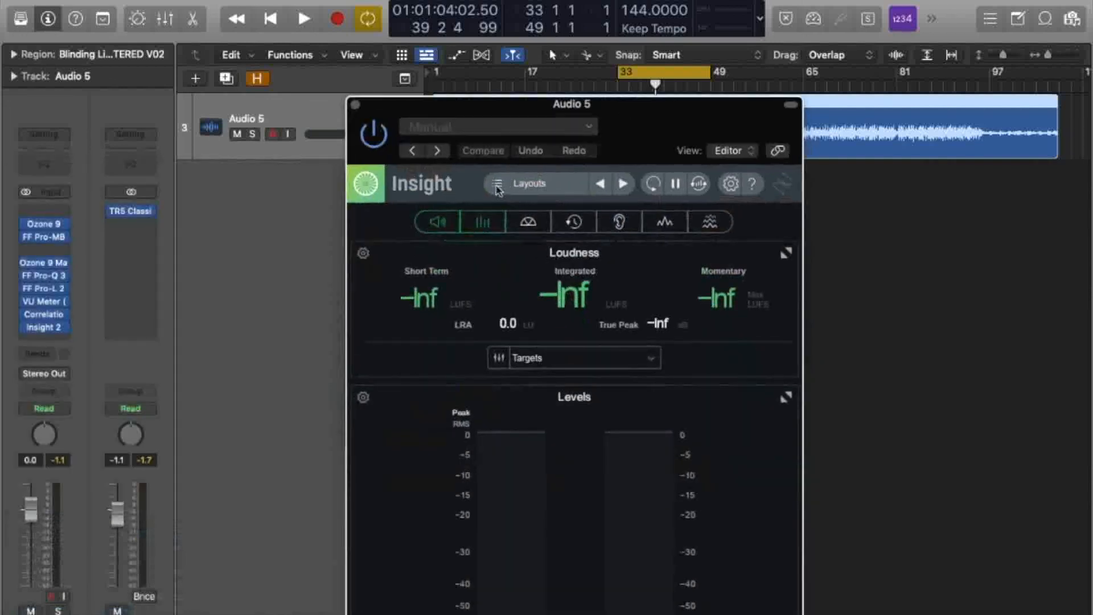
- Load Insight's 3D Spectrogram Analysis layout from the Audio Analysis presets and play the track to view it
left_click(544, 188)
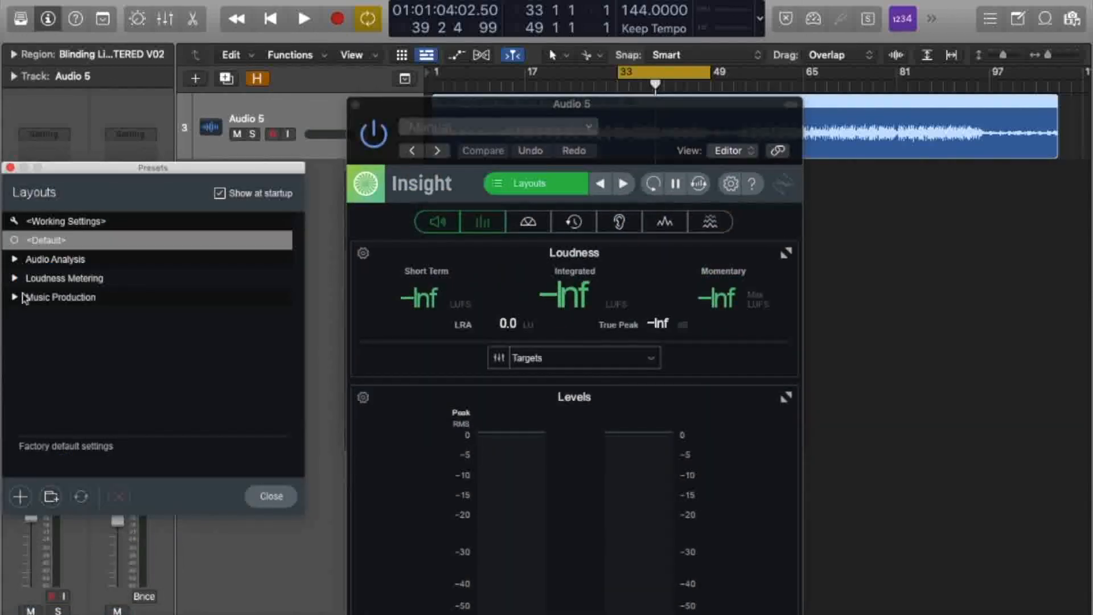
left_click(16, 260)
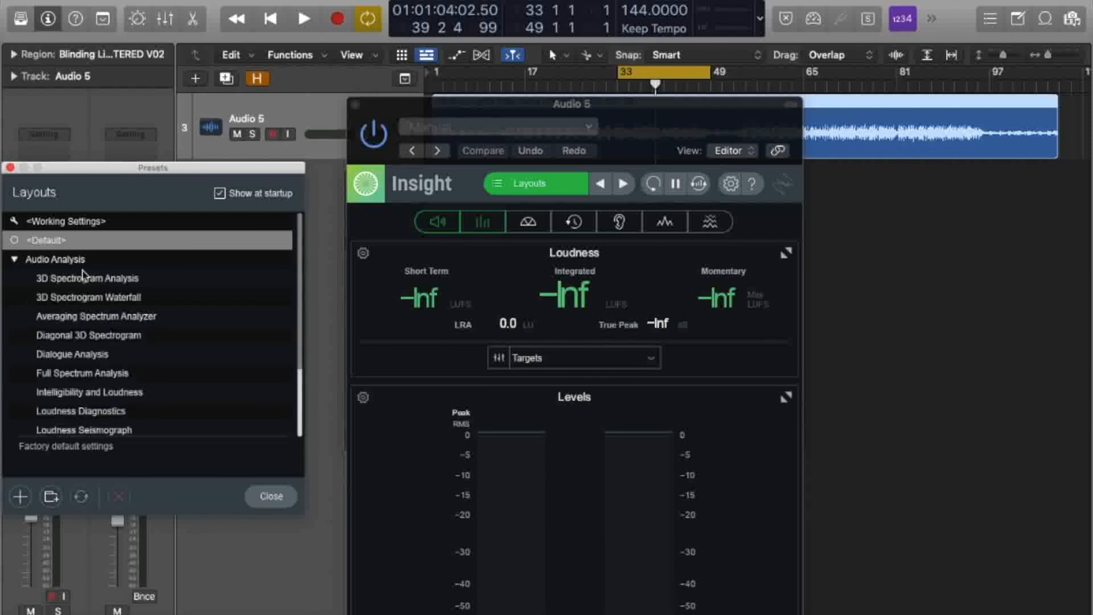
double_click(110, 280)
key("space")
left_click(615, 190)
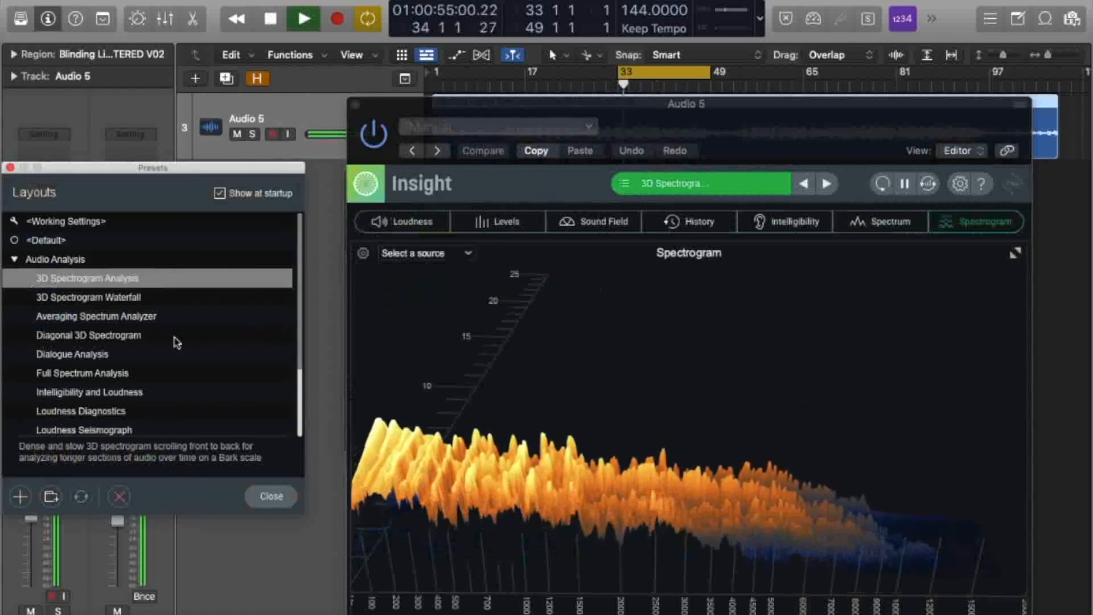
- Compare Insight's 3D Spectrogram Waterfall, Averaging Spectrum Analyzer, Dialogue Analysis and Full Spectrum Analysis layouts while the track plays
double_click(69, 305)
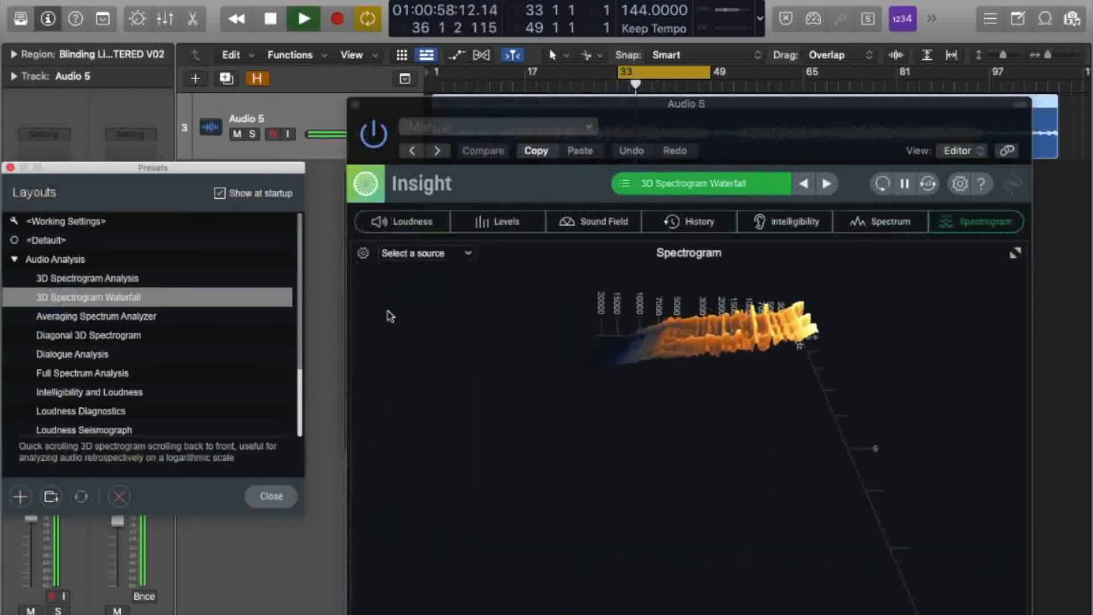
double_click(151, 317)
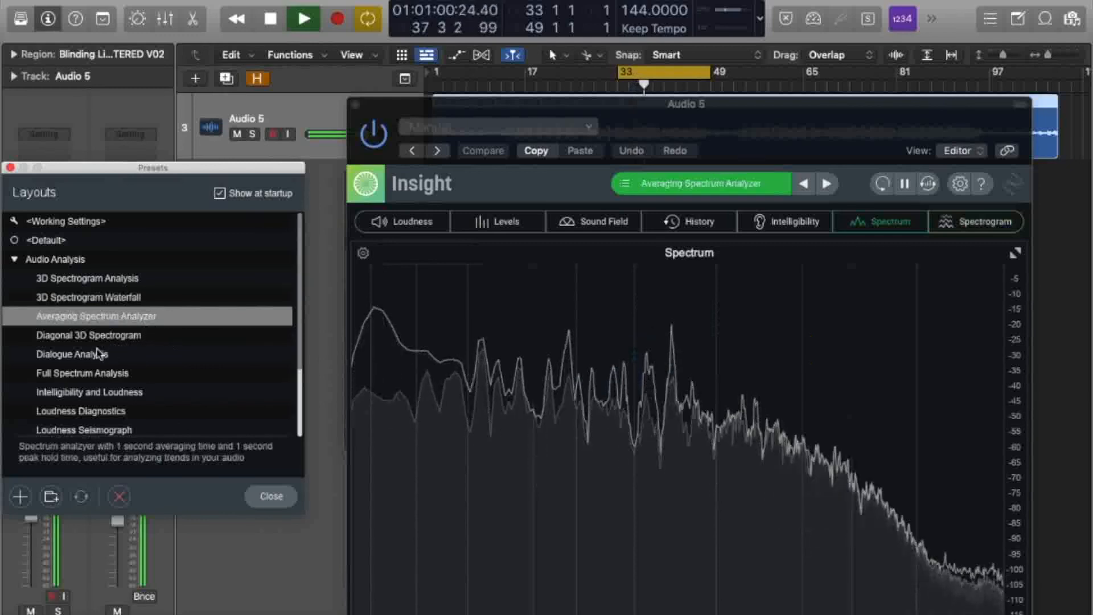
double_click(117, 354)
double_click(121, 369)
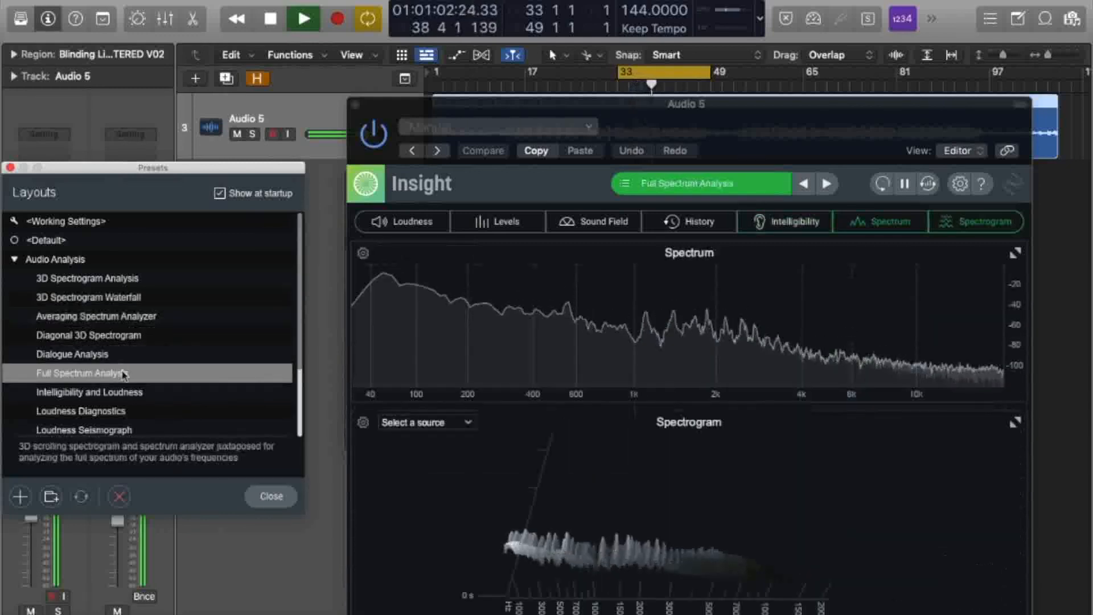
- Examine the Loudness Seismograph, Wall of Sound and Surround Locator layouts in Insight during playback
scroll(135, 407, "down", 1)
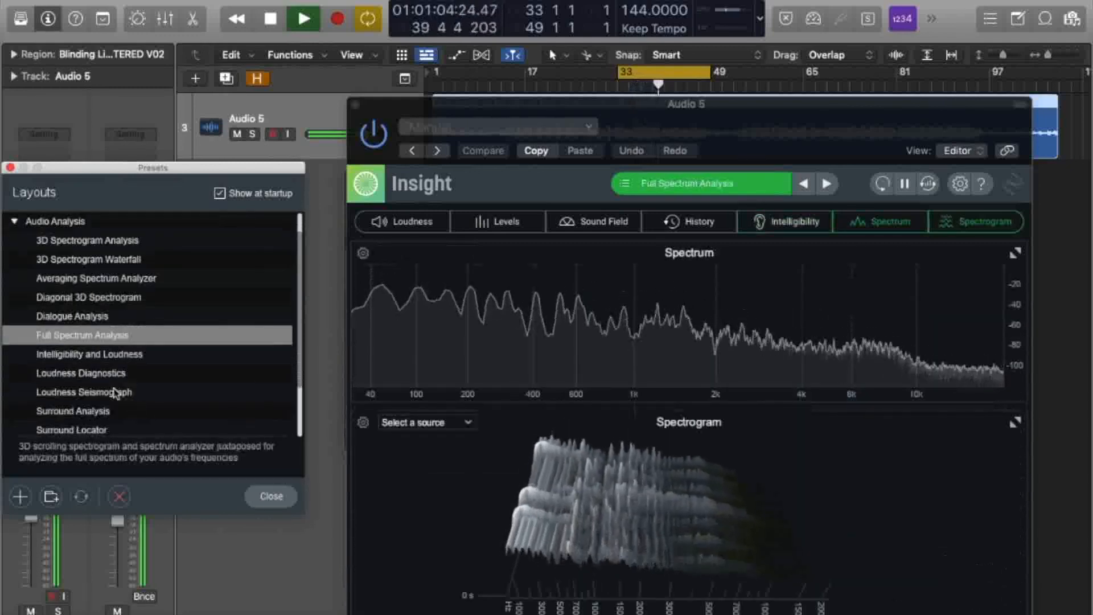
double_click(122, 392)
scroll(115, 392, "down", 3)
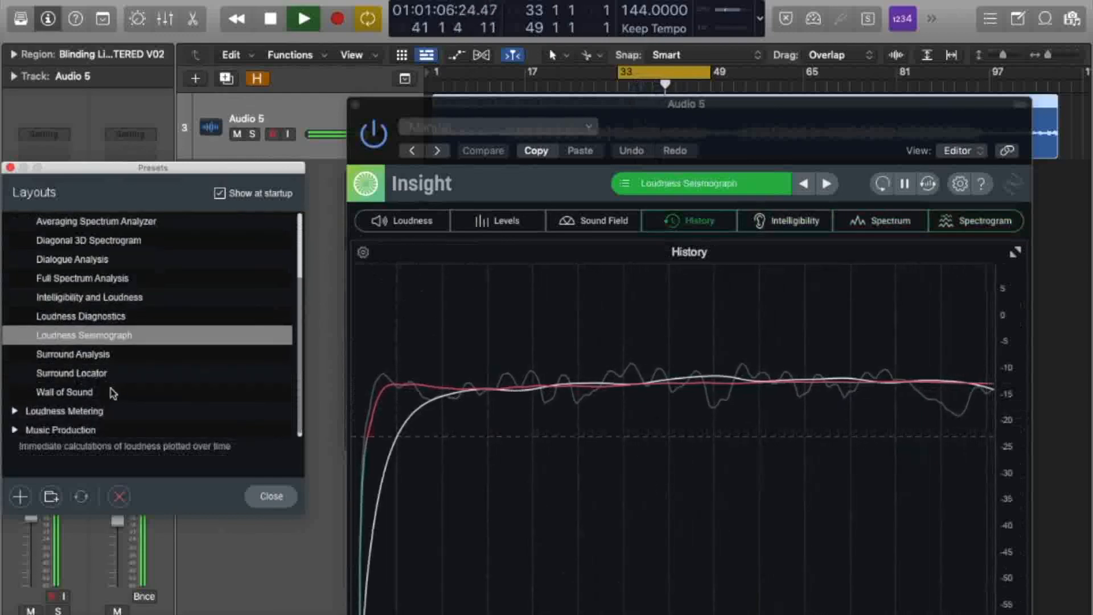
double_click(84, 393)
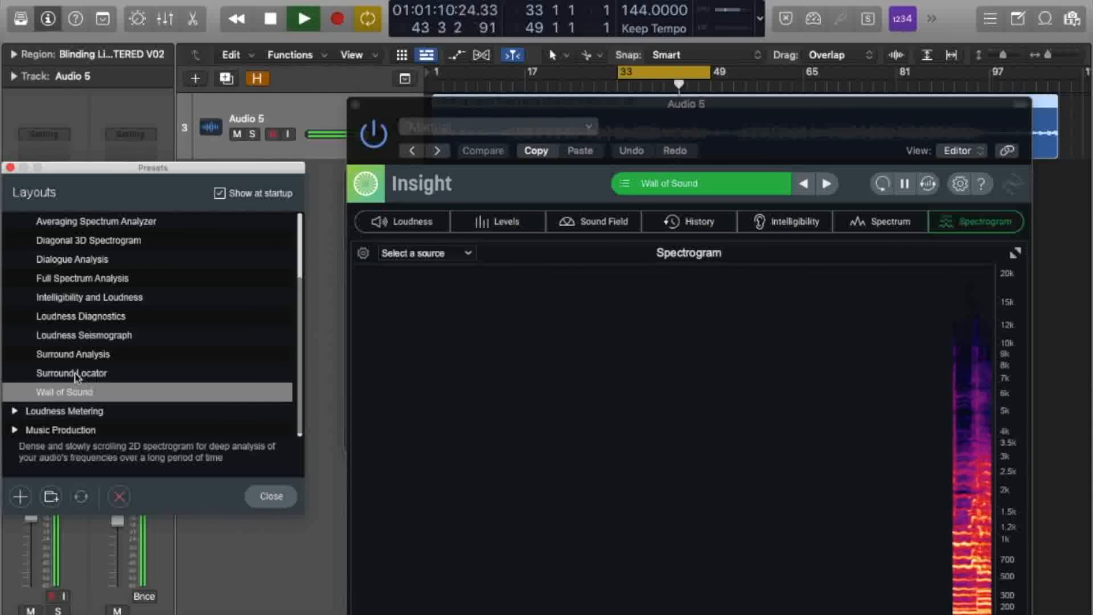
double_click(112, 374)
scroll(110, 297, "up", 3)
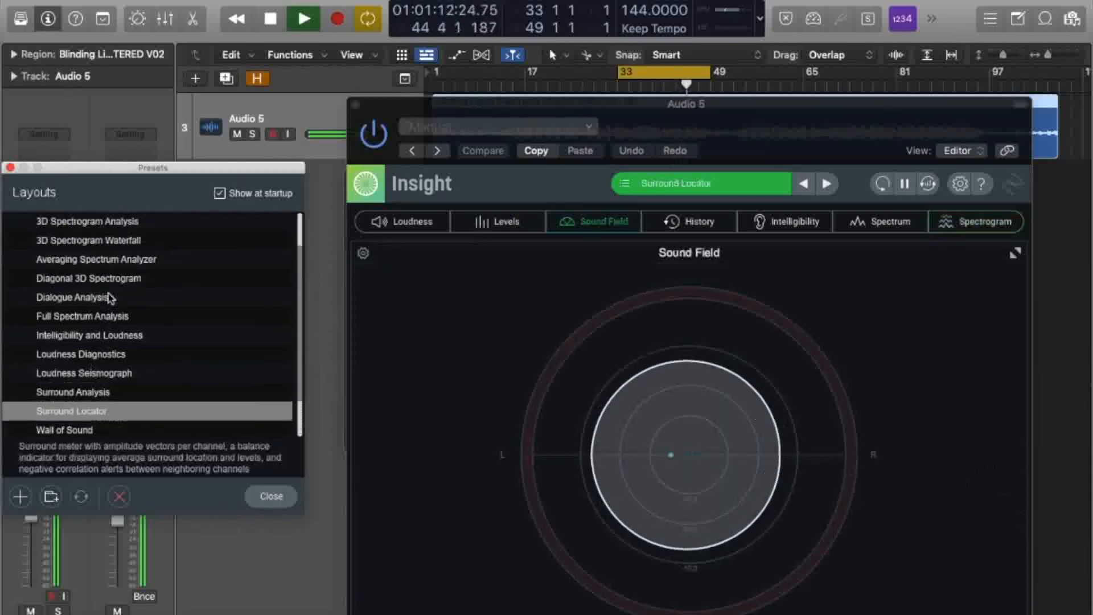
- Stop playback and close Insight's presets window along with the Insight and VU Meter plug-in windows
left_click(272, 497)
key("space")
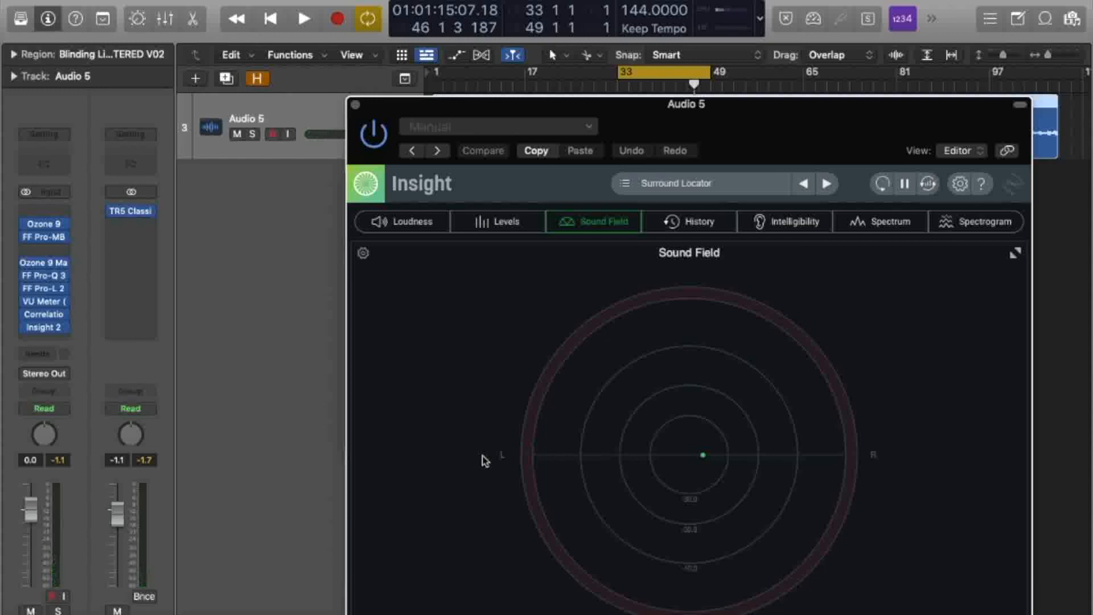
left_click(355, 105)
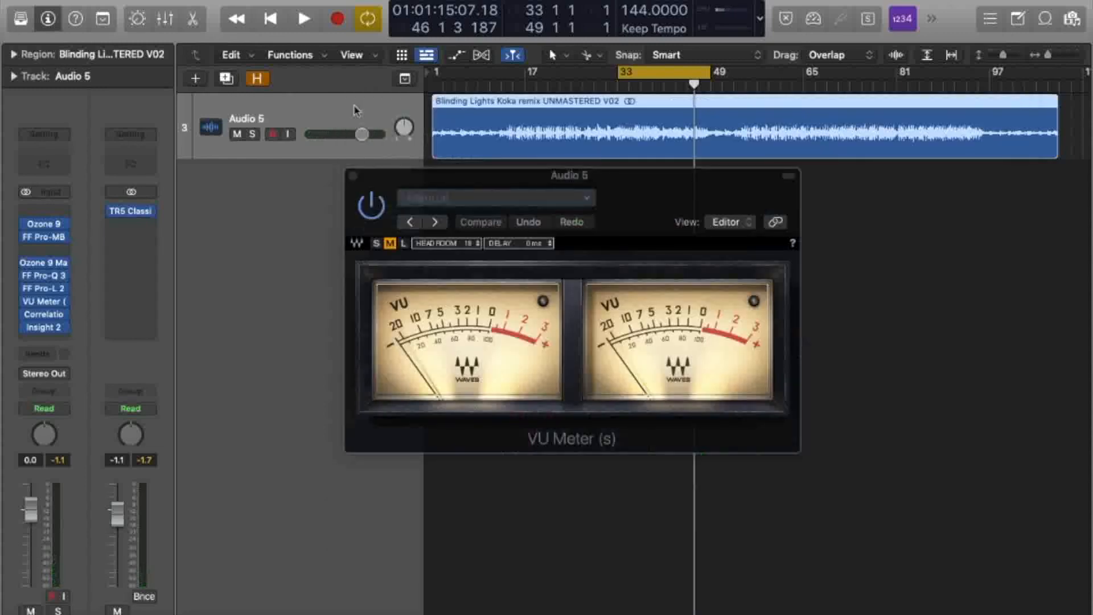
left_click(352, 177)
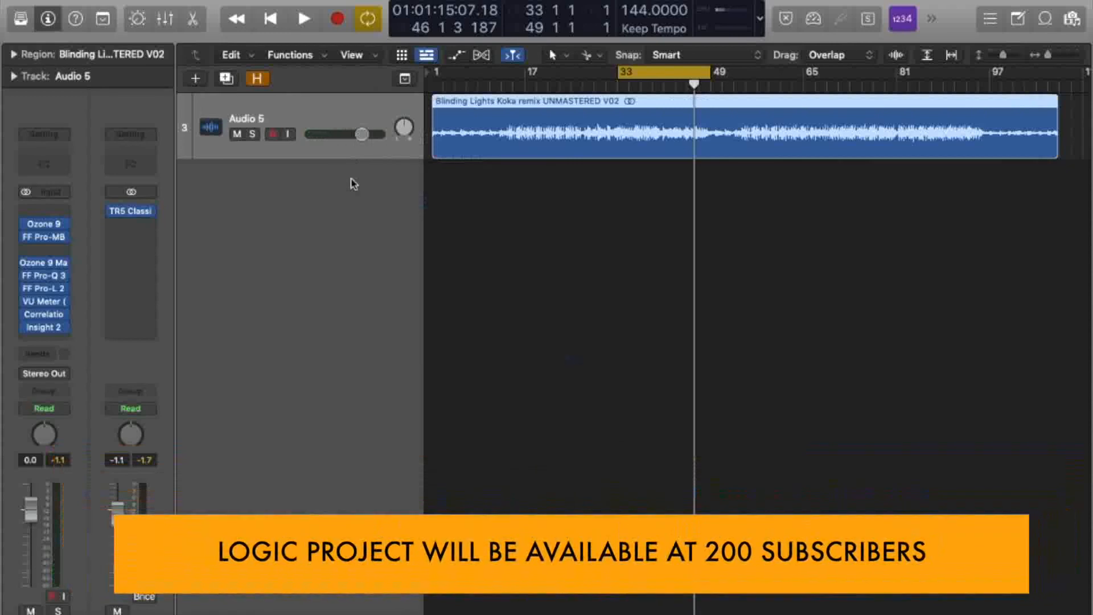
- Open the recent project Blinding Lights Koka remix.logicx in place of the current one and briefly view its mixer channels
left_click(123, 1)
mouse_move(194, 32)
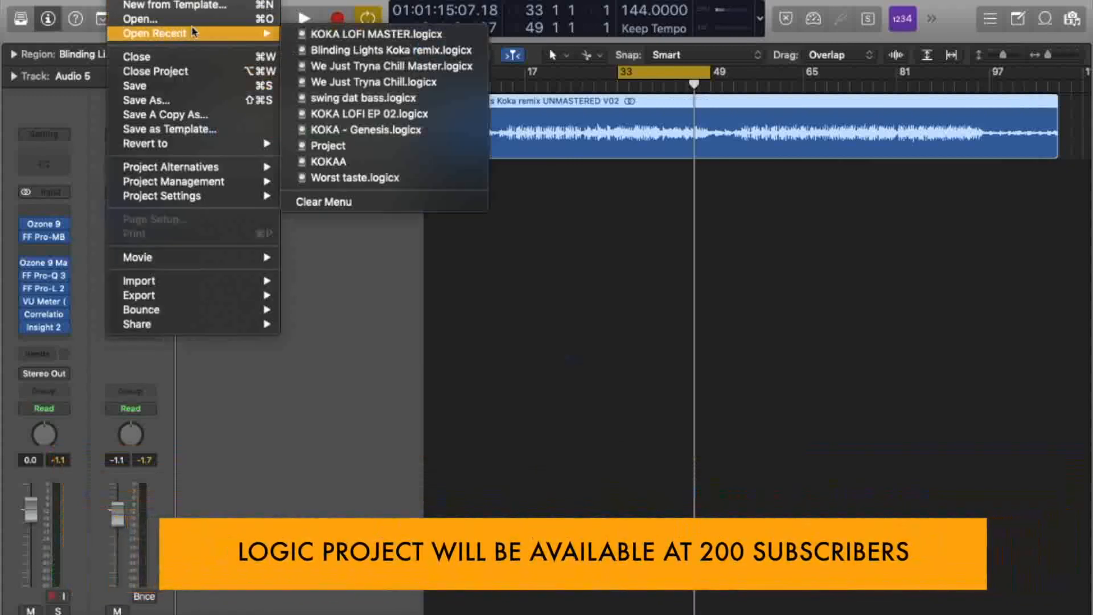
left_click(376, 51)
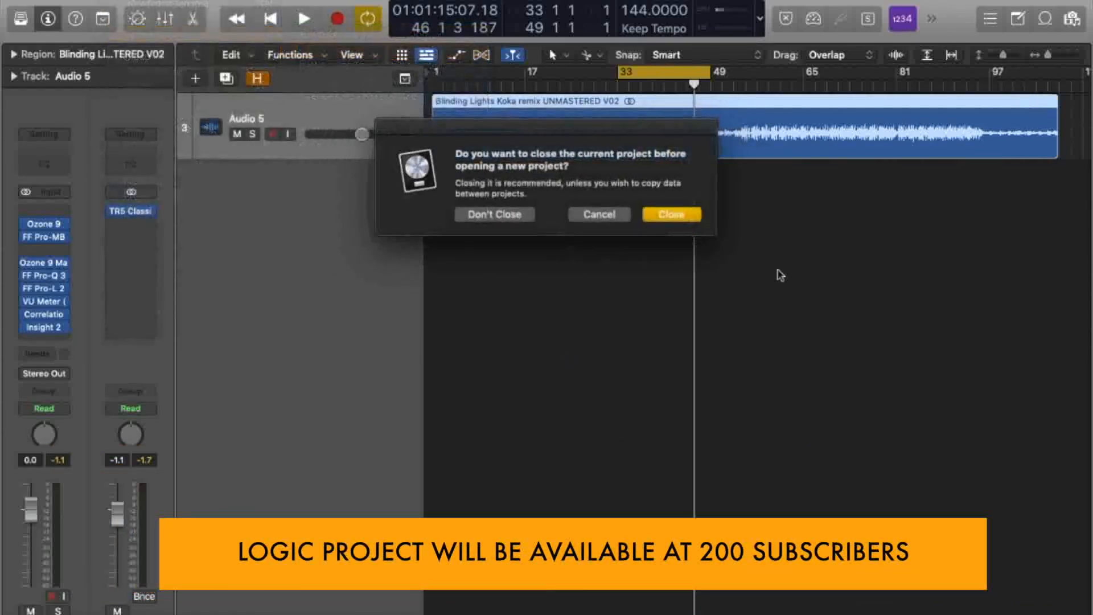
left_click(677, 216)
left_click(505, 216)
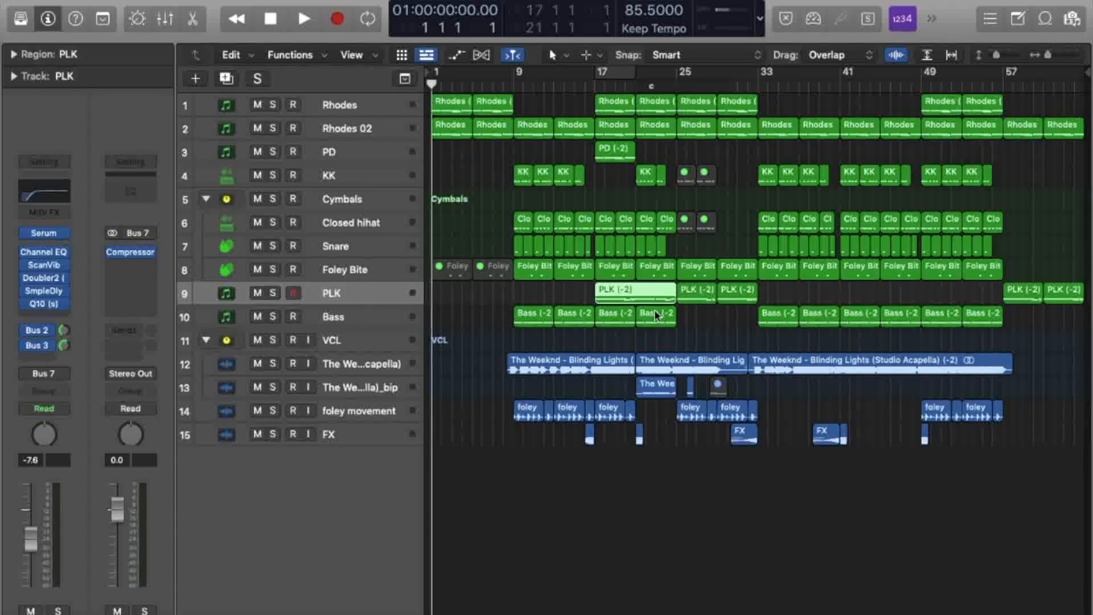
key("x")
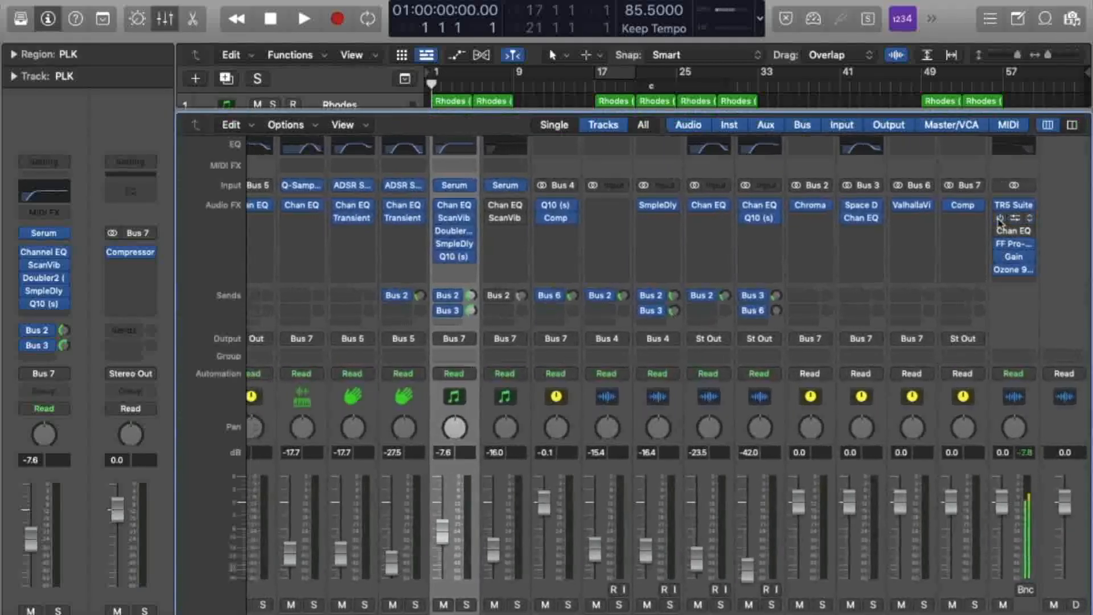
key("x")
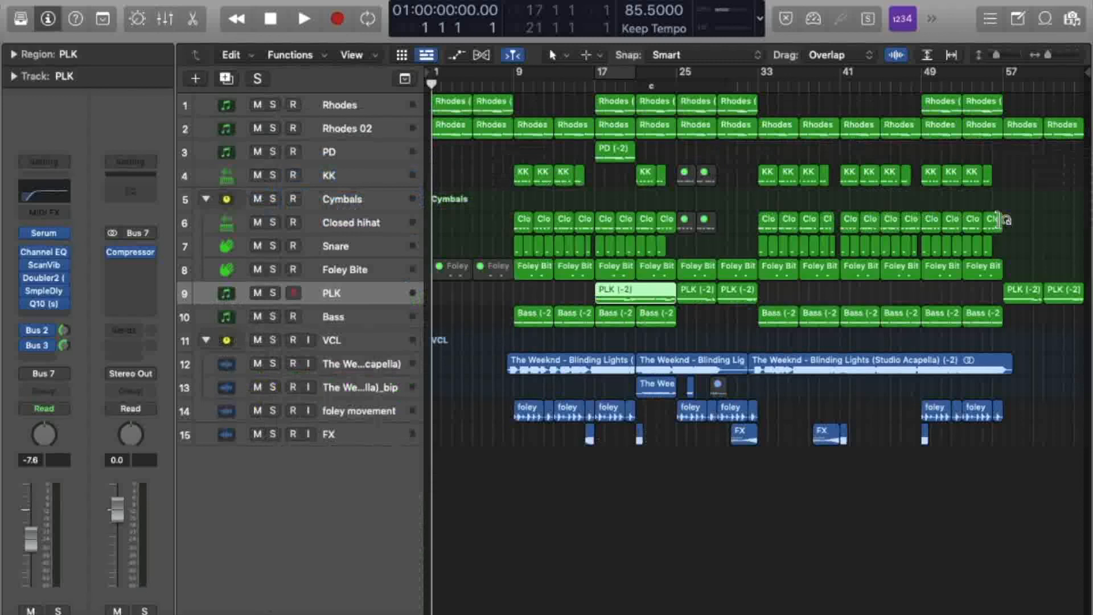